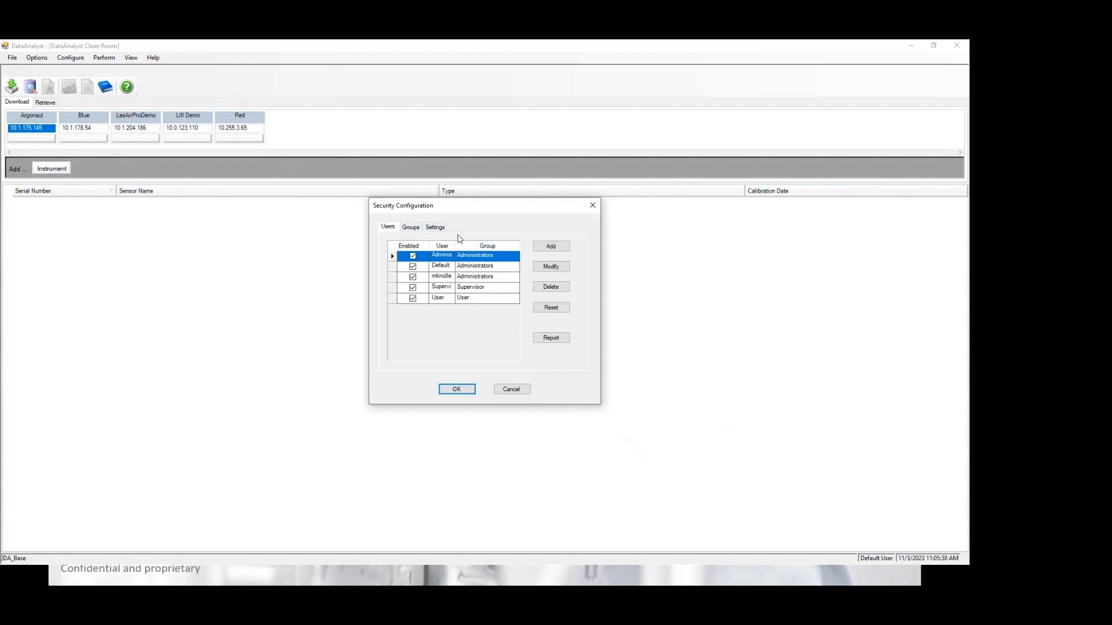
# Step: Turn on 'Initial log on required' in Settings and return to the Users list
pyautogui.click(436, 228)
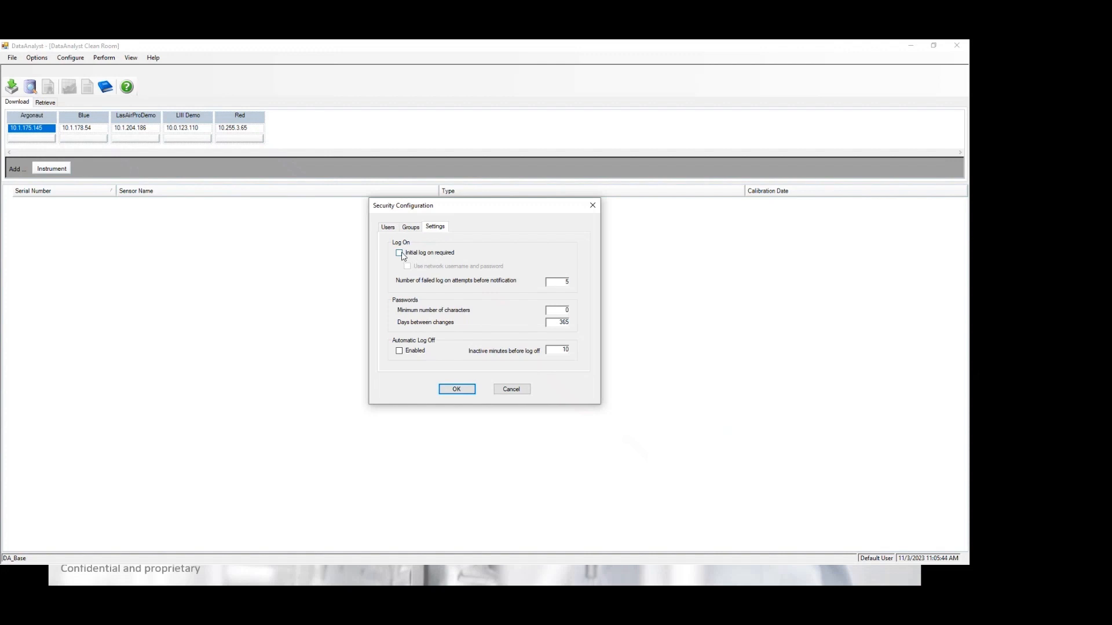
pyautogui.click(399, 253)
pyautogui.click(388, 227)
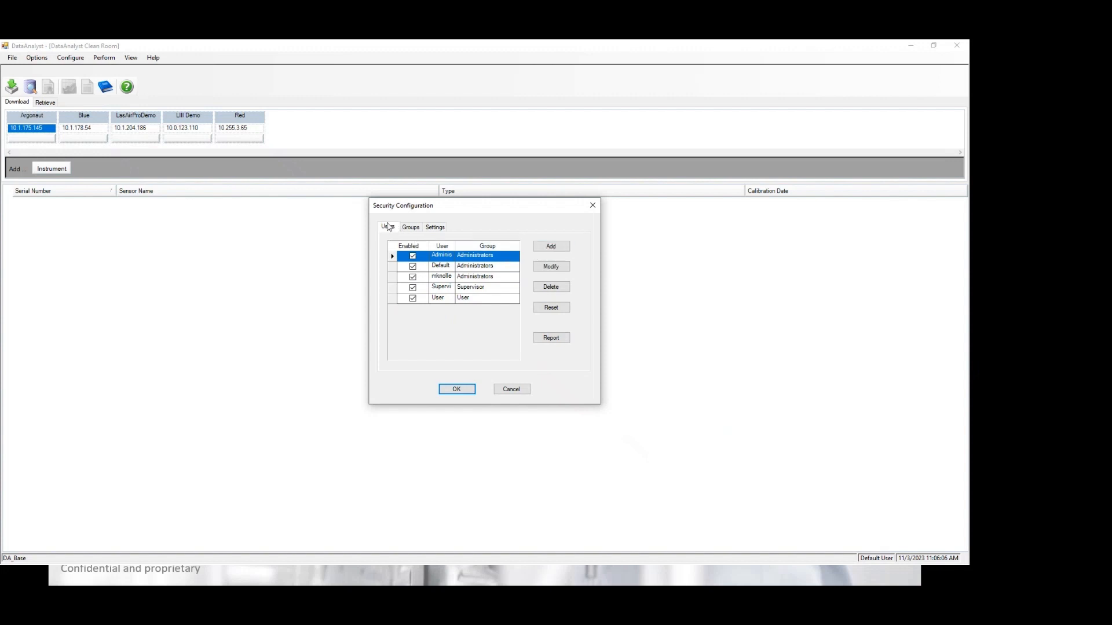
# Step: Add a user to the Administrators group with a user name and a verified password
pyautogui.click(545, 246)
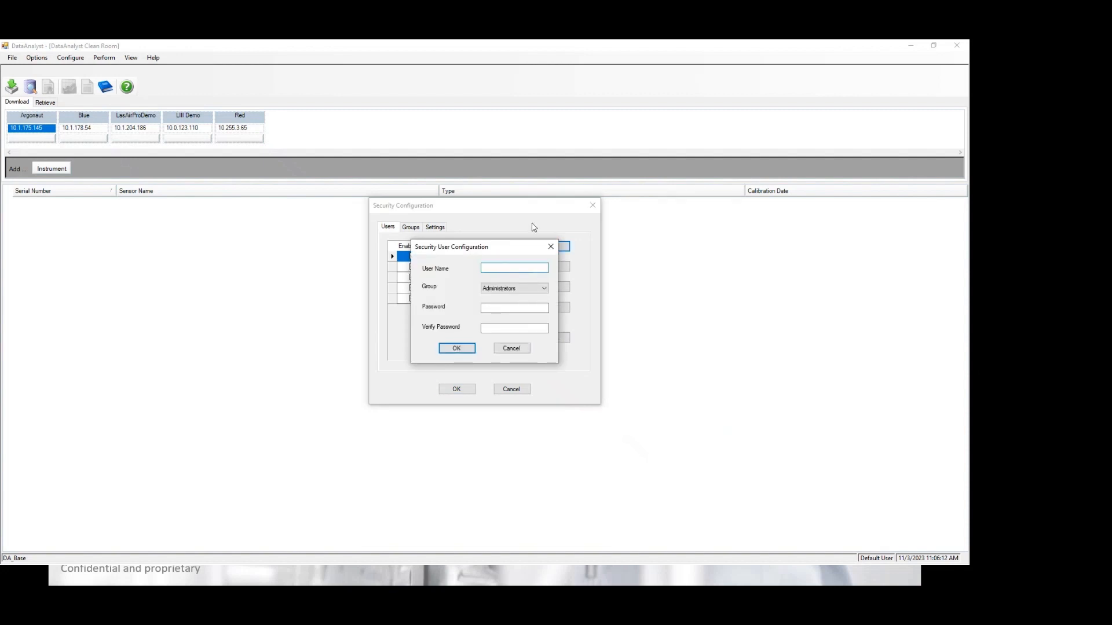
pyautogui.click(538, 294)
pyautogui.click(537, 292)
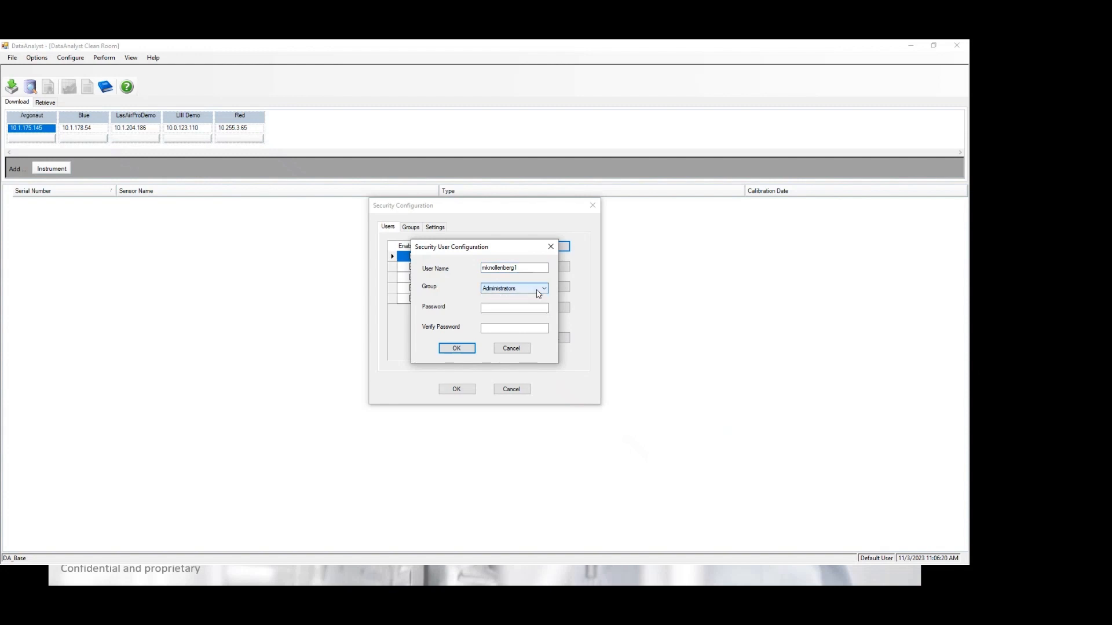
pyautogui.click(538, 293)
pyautogui.click(539, 293)
pyautogui.click(532, 308)
pyautogui.write('*****')
pyautogui.press('Tab')
pyautogui.write('******')
pyautogui.click(459, 350)
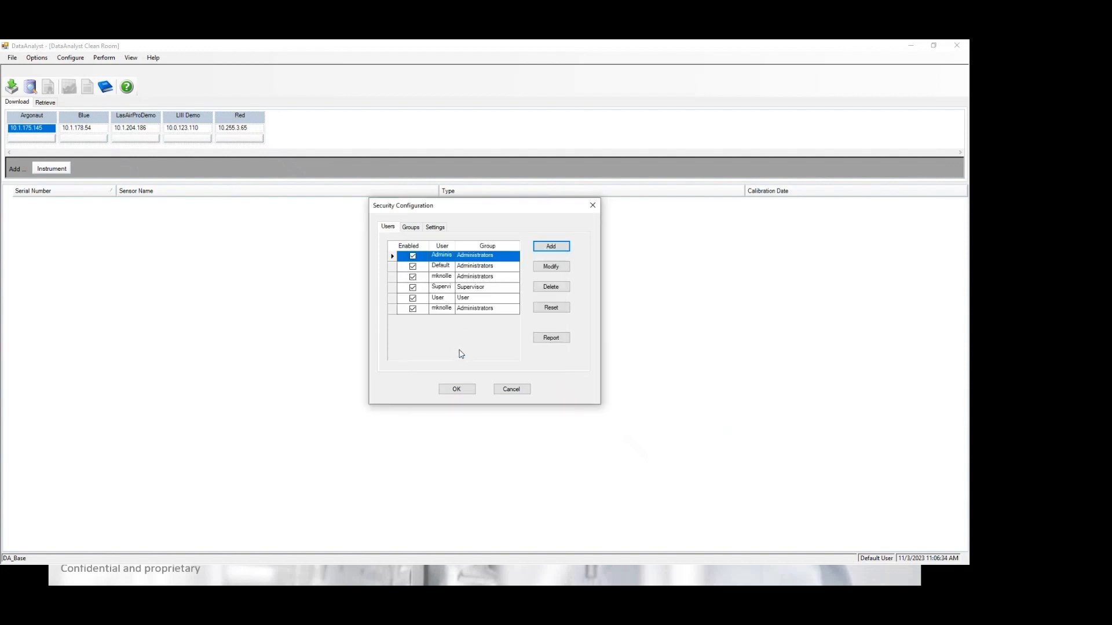
# Step: Modify the Supervisor group, expanding Activity Log, Application, Database and Display Configuration privileges
pyautogui.click(418, 230)
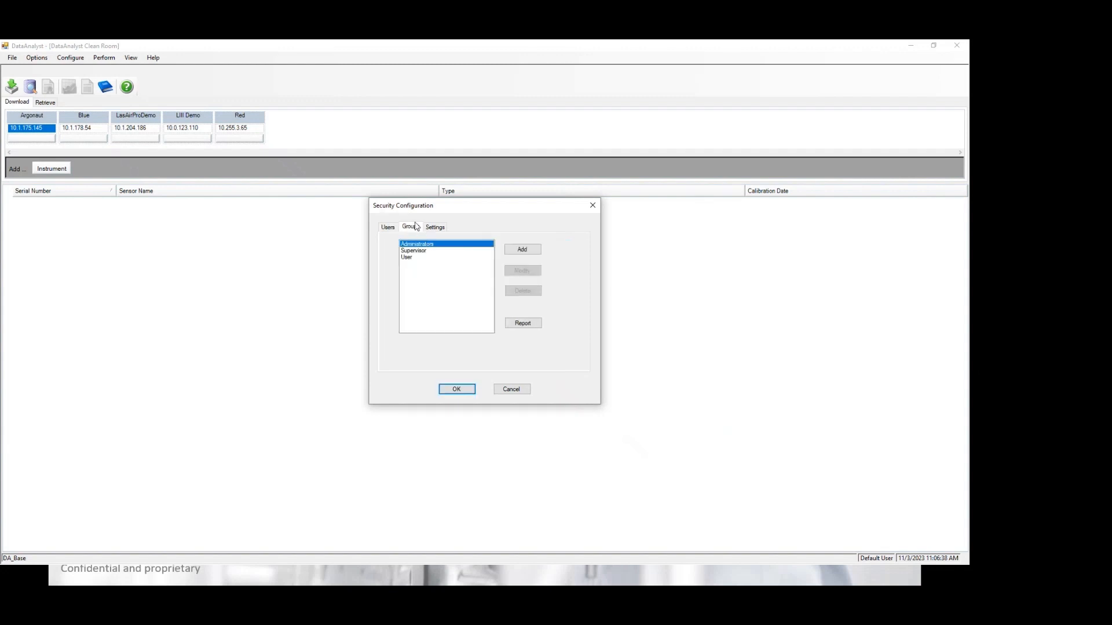
pyautogui.click(419, 252)
pyautogui.click(425, 245)
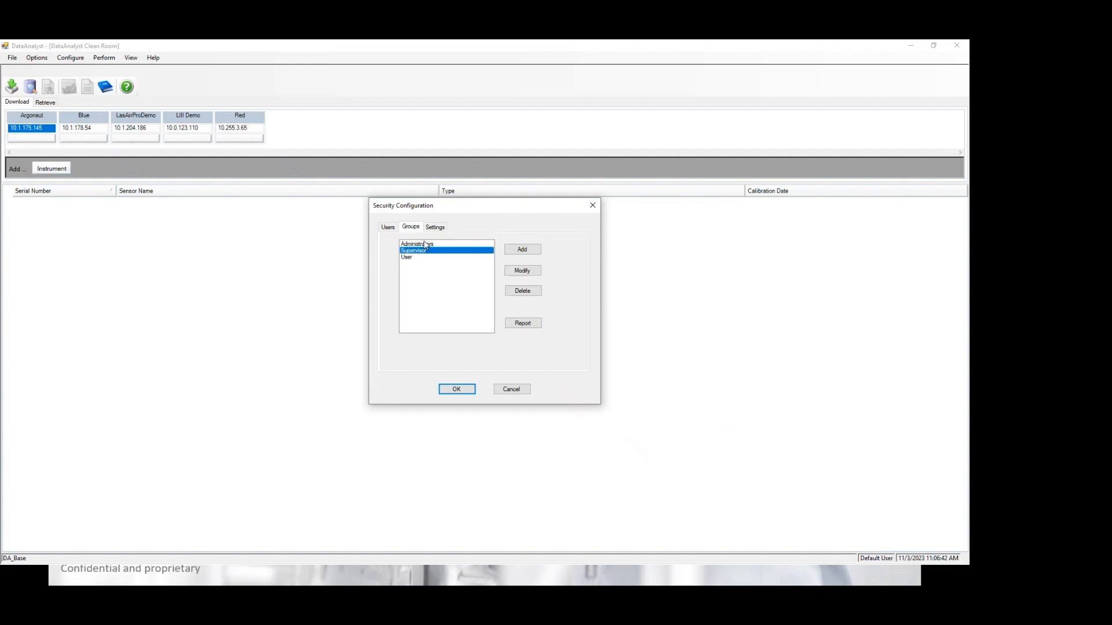
pyautogui.click(425, 252)
pyautogui.click(522, 272)
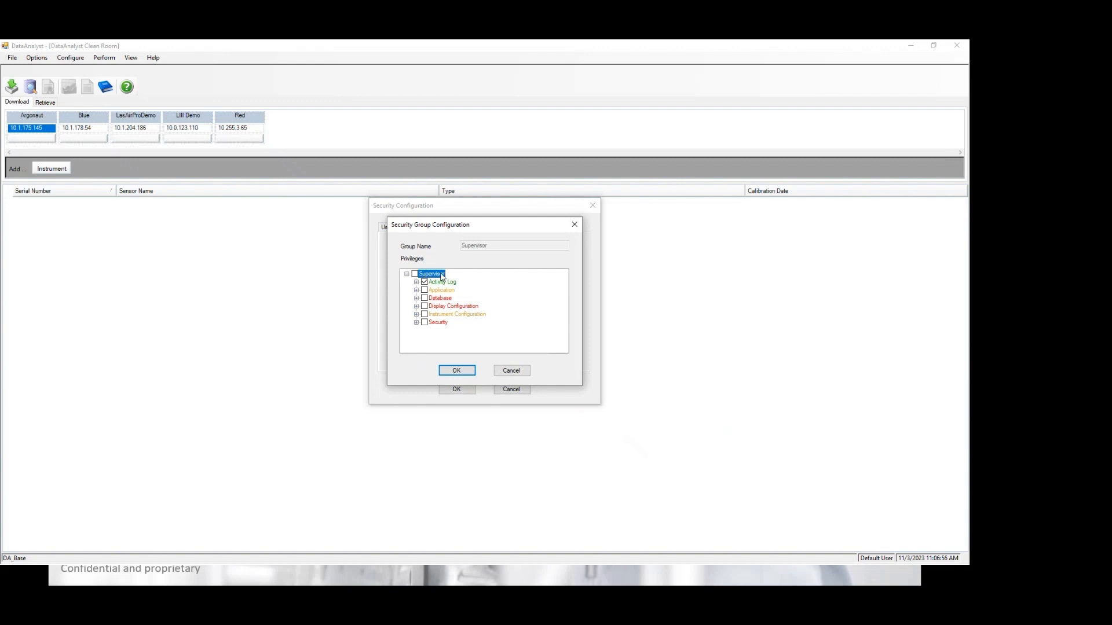
pyautogui.click(416, 282)
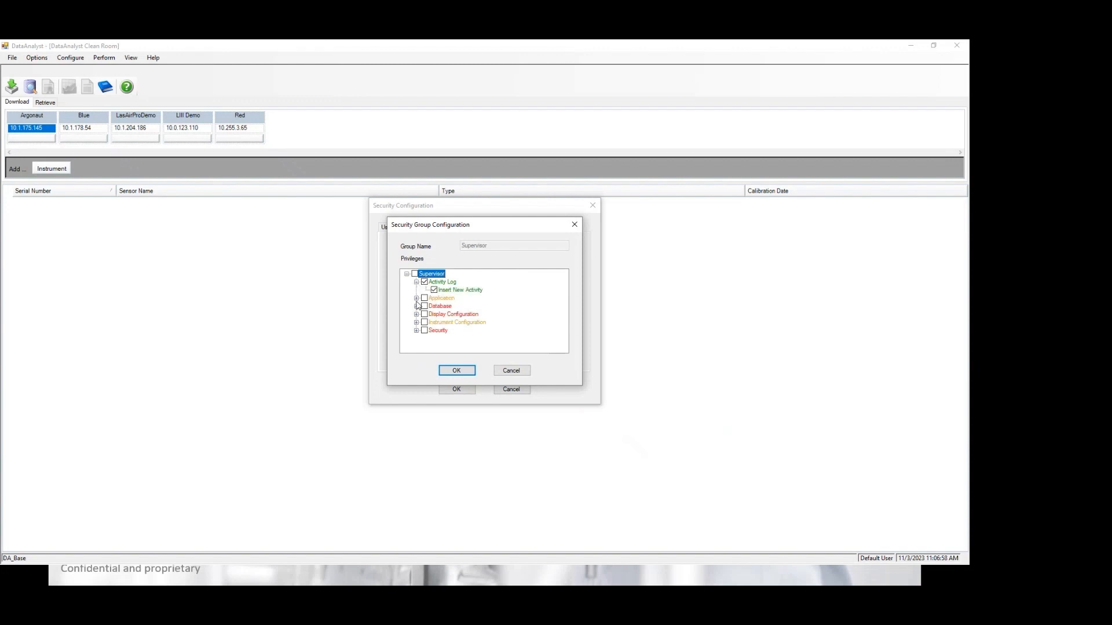
pyautogui.click(416, 298)
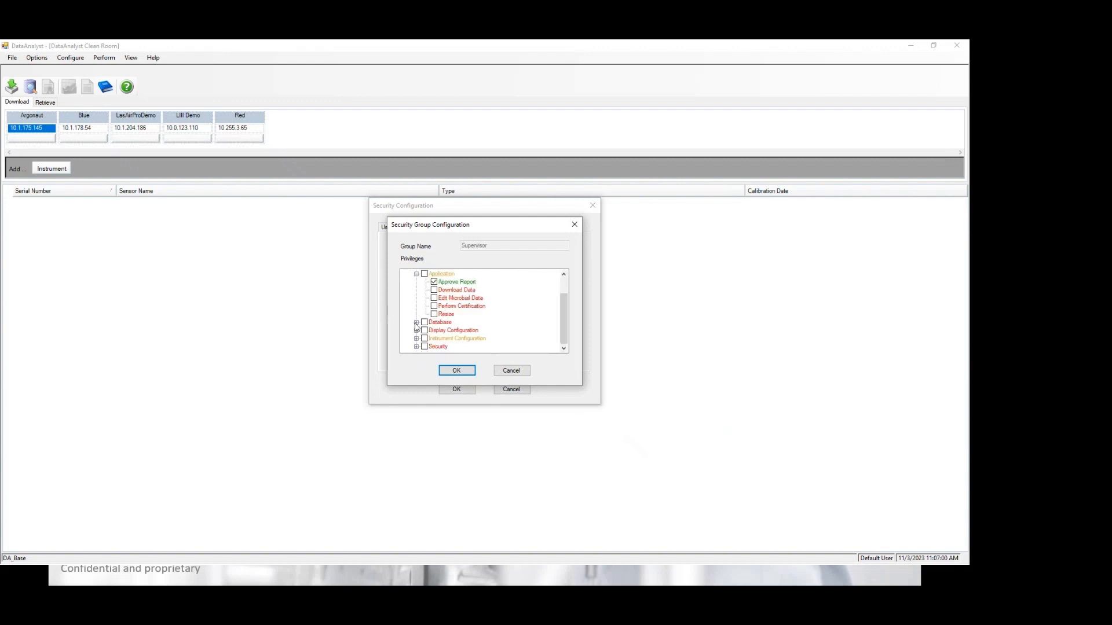
pyautogui.click(416, 322)
pyautogui.click(417, 331)
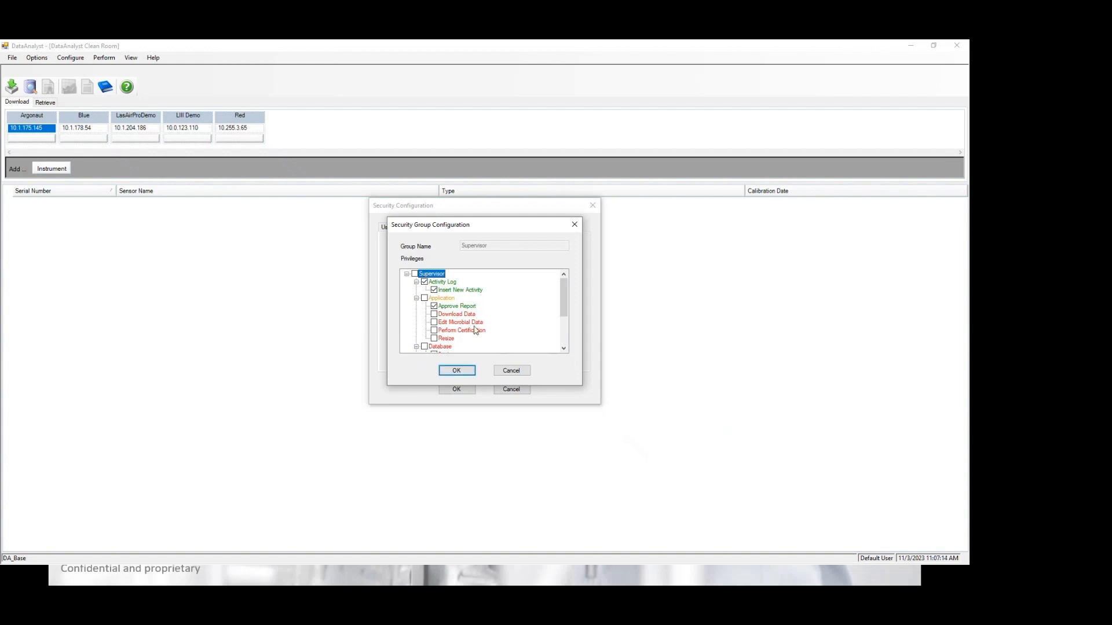
pyautogui.scroll(-1, 476, 330)
pyautogui.scroll(1, 477, 348)
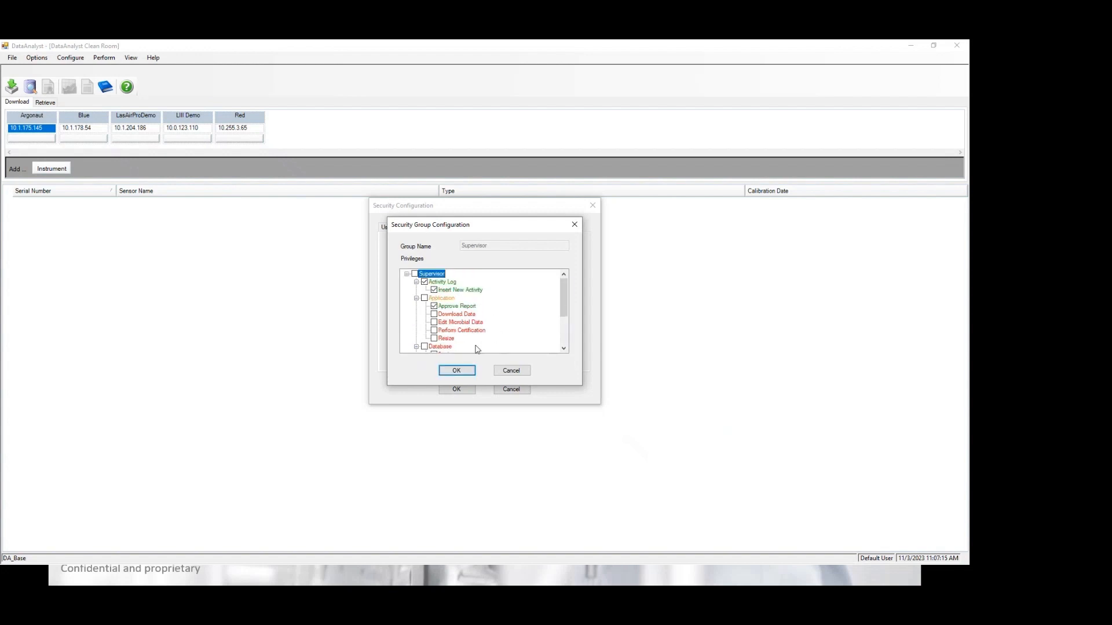
# Step: Accept the Supervisor privileges, close Security Configuration, and exit DataAnalyst to relaunch
pyautogui.click(457, 371)
pyautogui.click(386, 227)
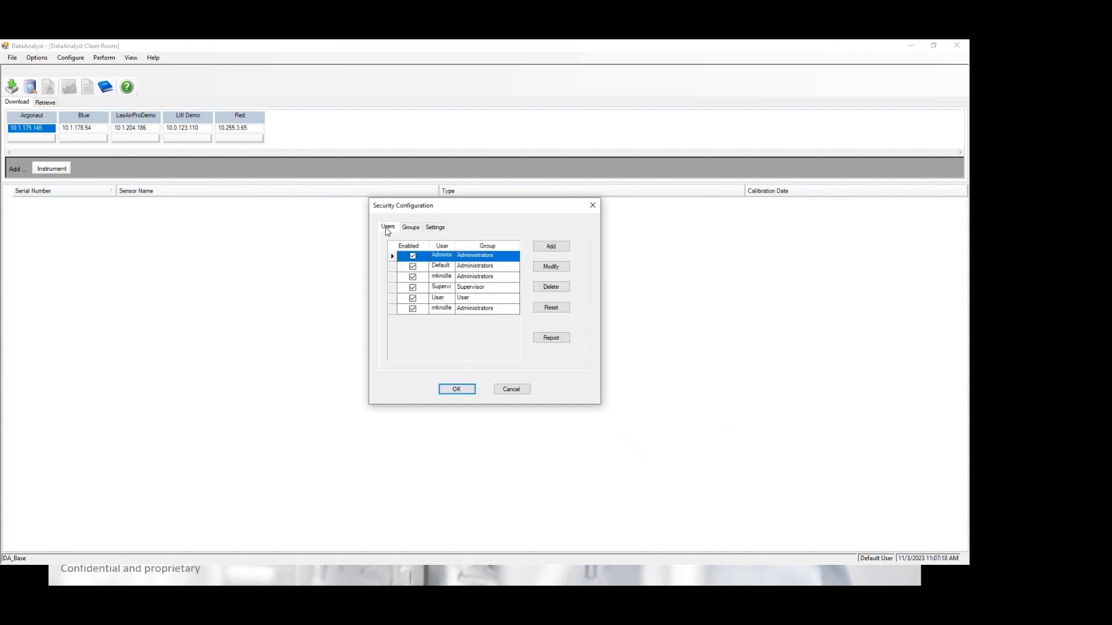
pyautogui.click(435, 228)
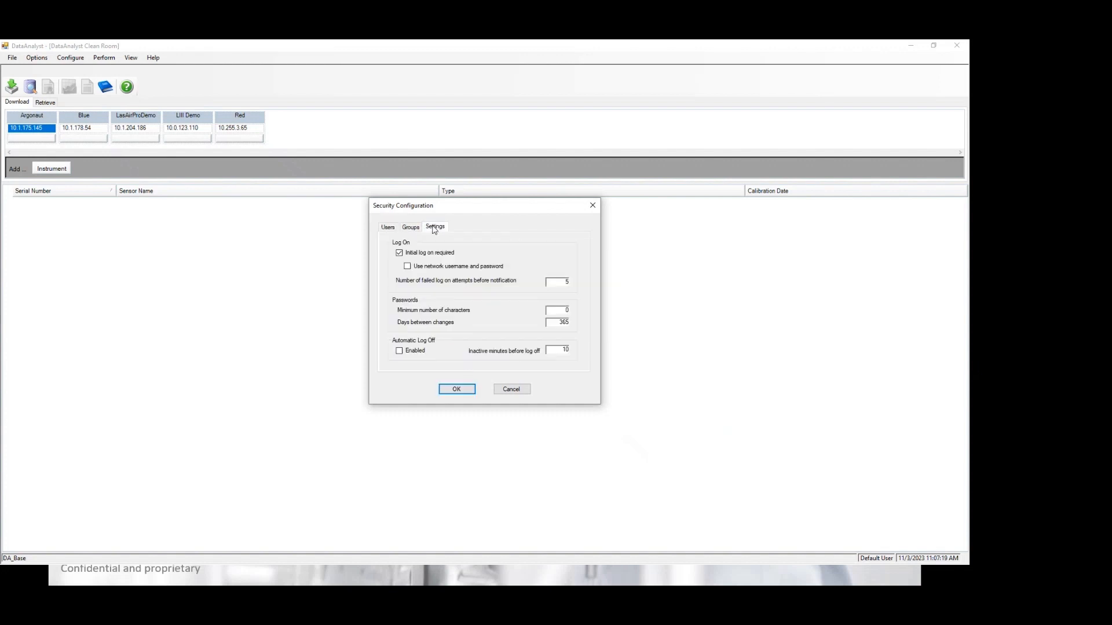
pyautogui.click(392, 232)
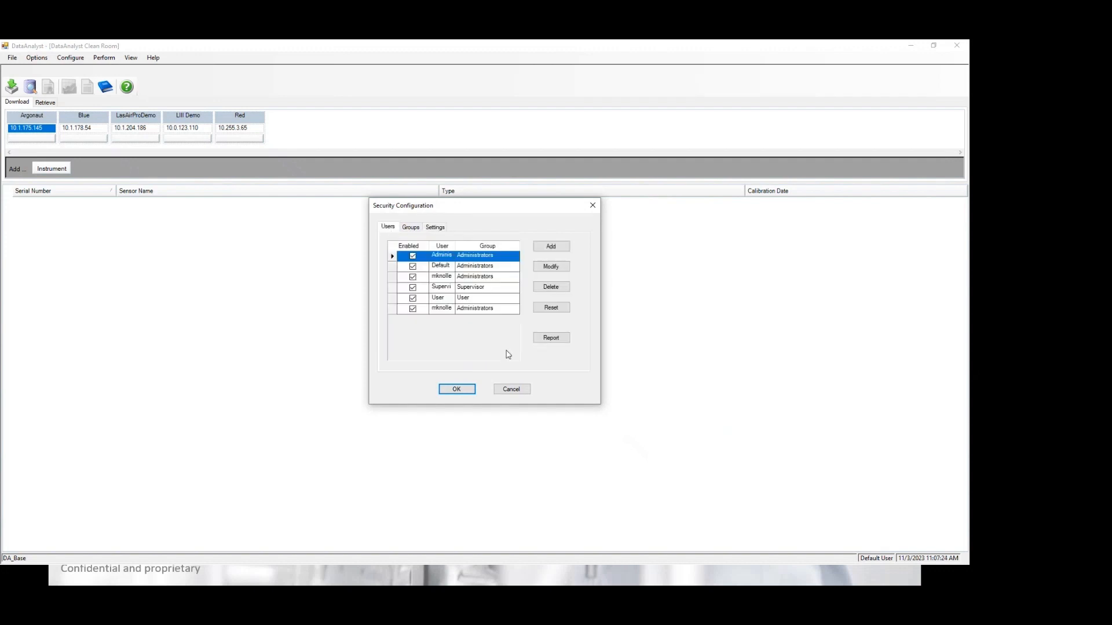
pyautogui.click(472, 390)
pyautogui.click(12, 57)
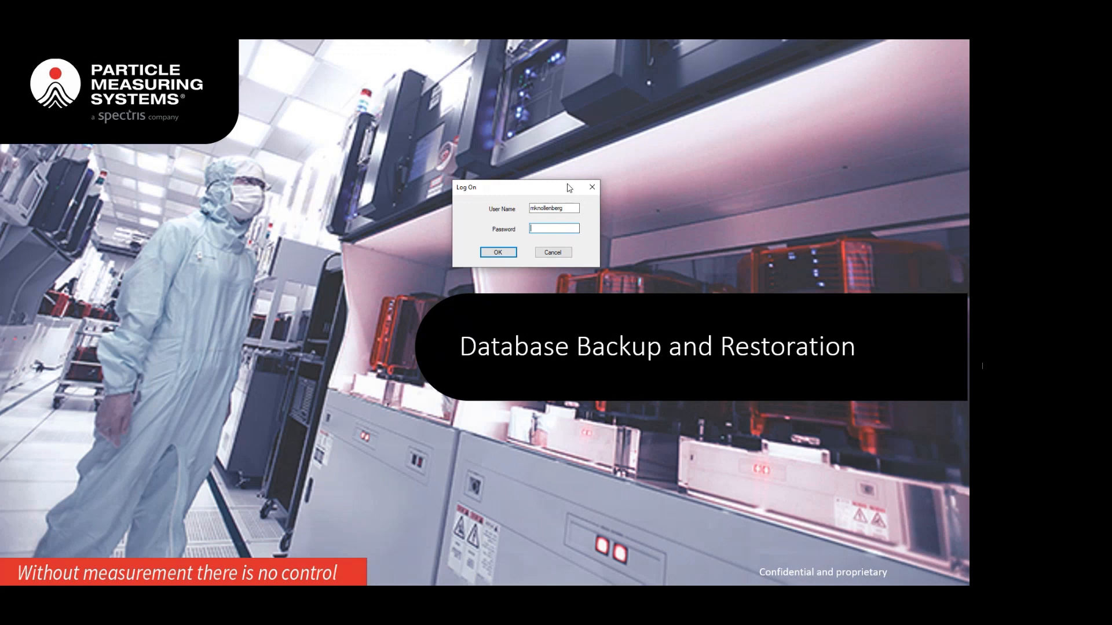
# Step: Log on with the new user's password and maximize the DataAnalyst main window
pyautogui.write('****')
pyautogui.press('Return')
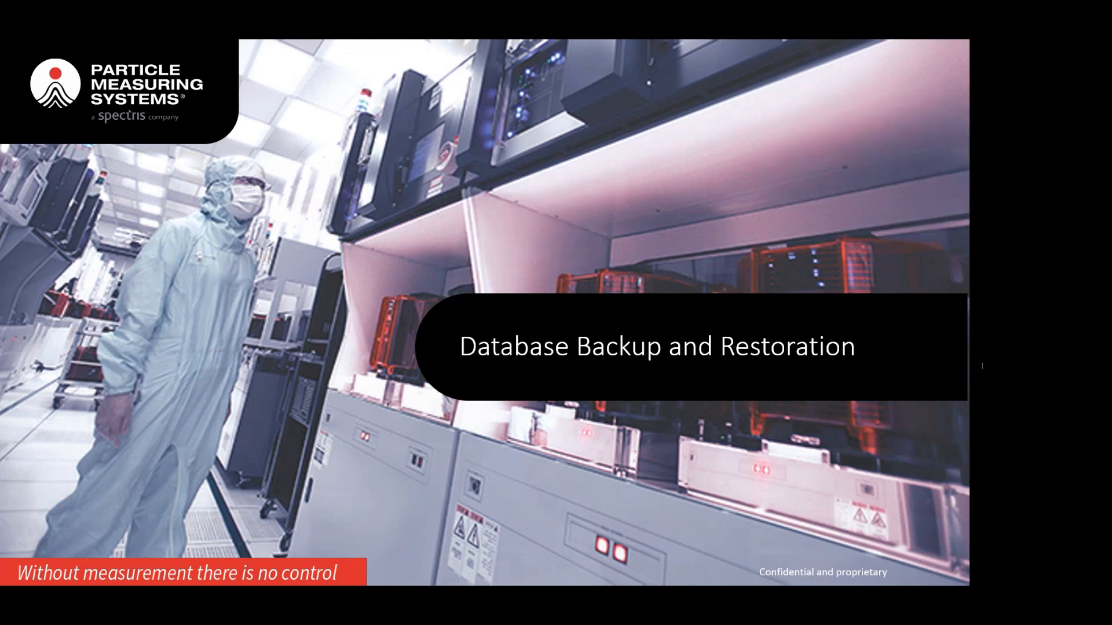
pyautogui.moveTo(463, 583); pyautogui.dragTo(714, 196)
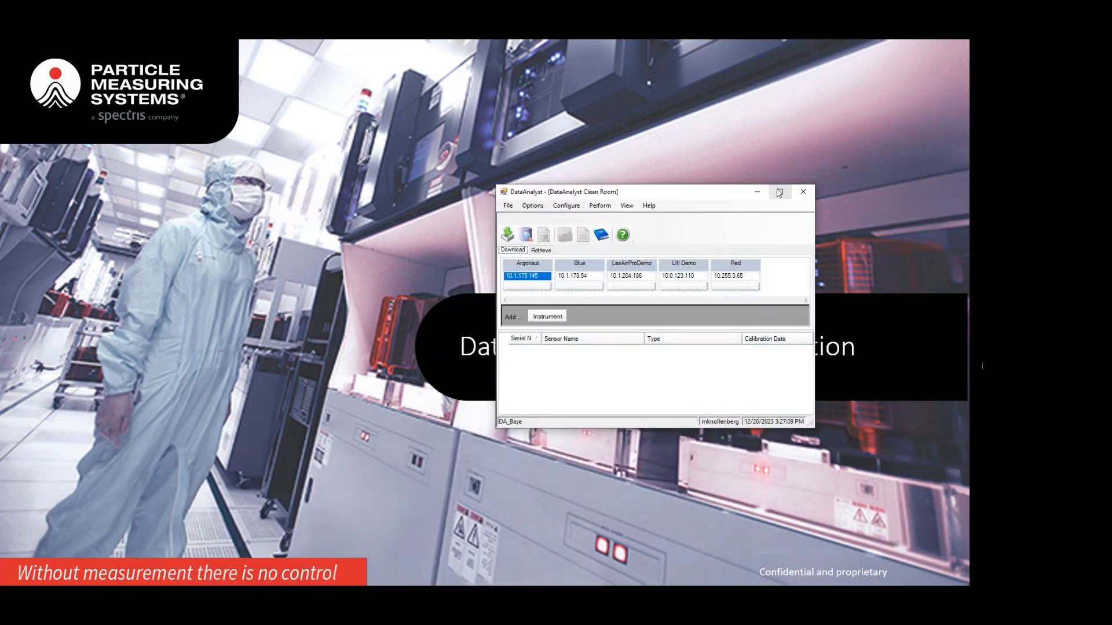
pyautogui.click(780, 193)
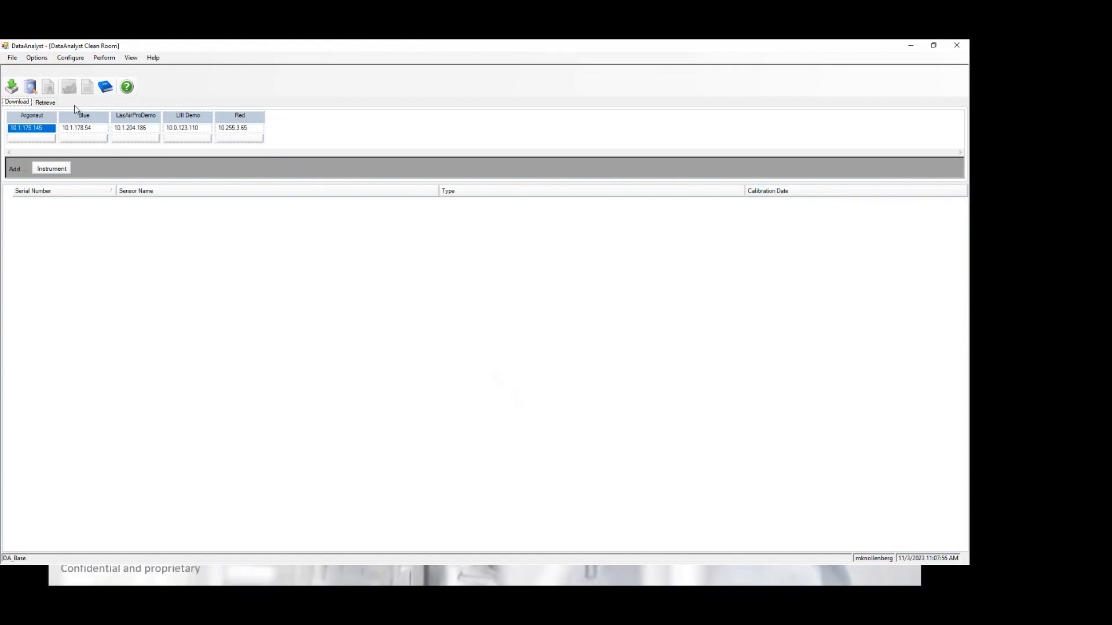
# Step: On the Retrieve tab, filter channel sizes to 0.5 and 5
pyautogui.click(44, 102)
pyautogui.click(244, 135)
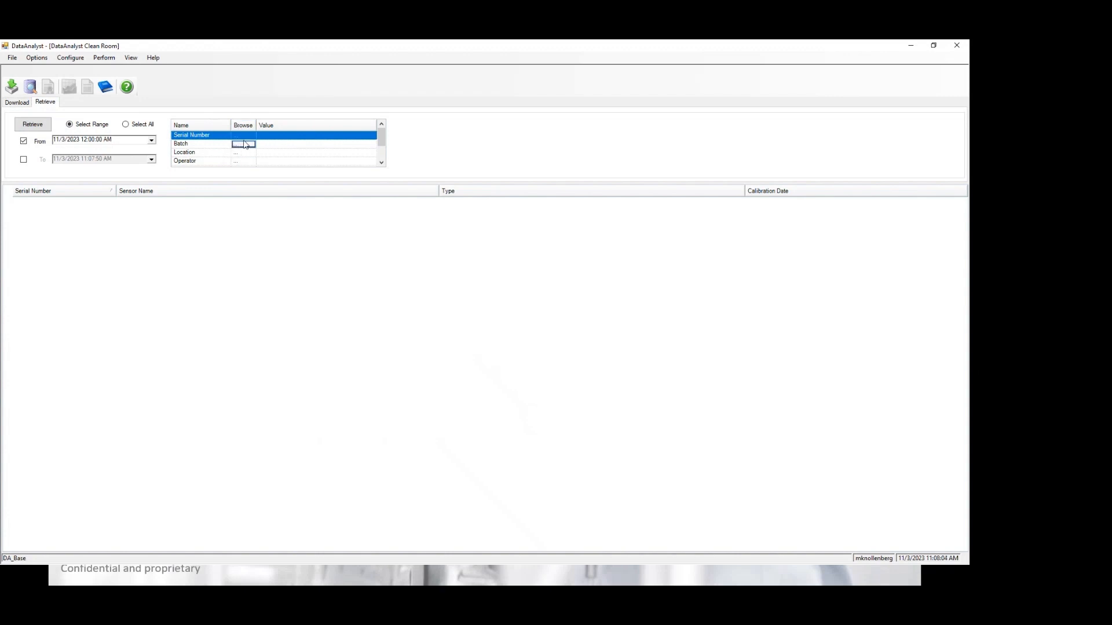
pyautogui.scroll(-1, 244, 145)
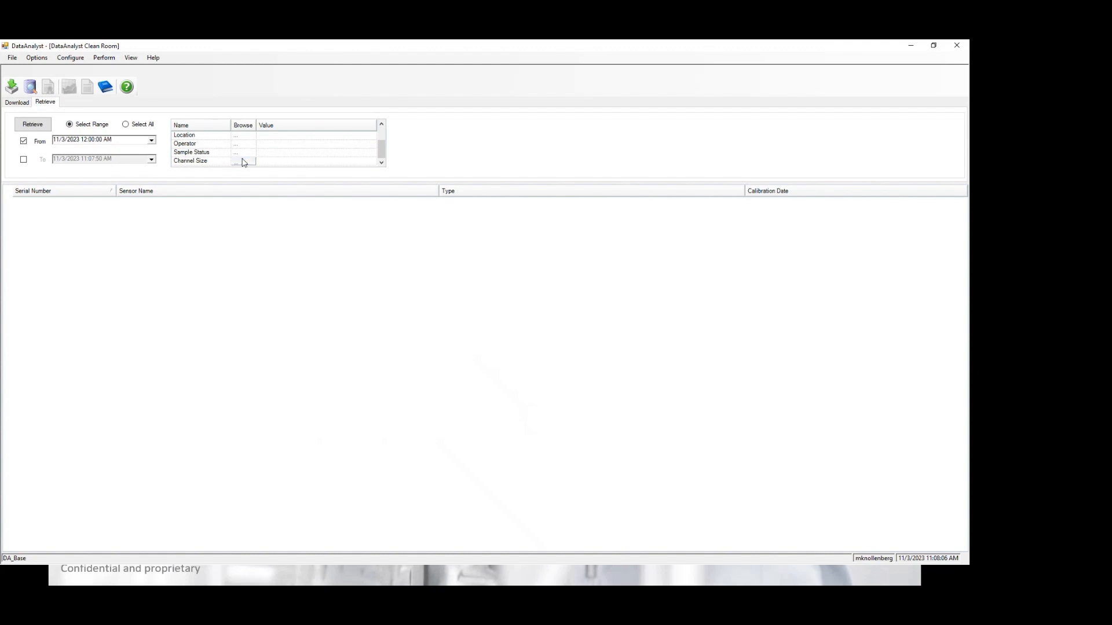
pyautogui.click(244, 162)
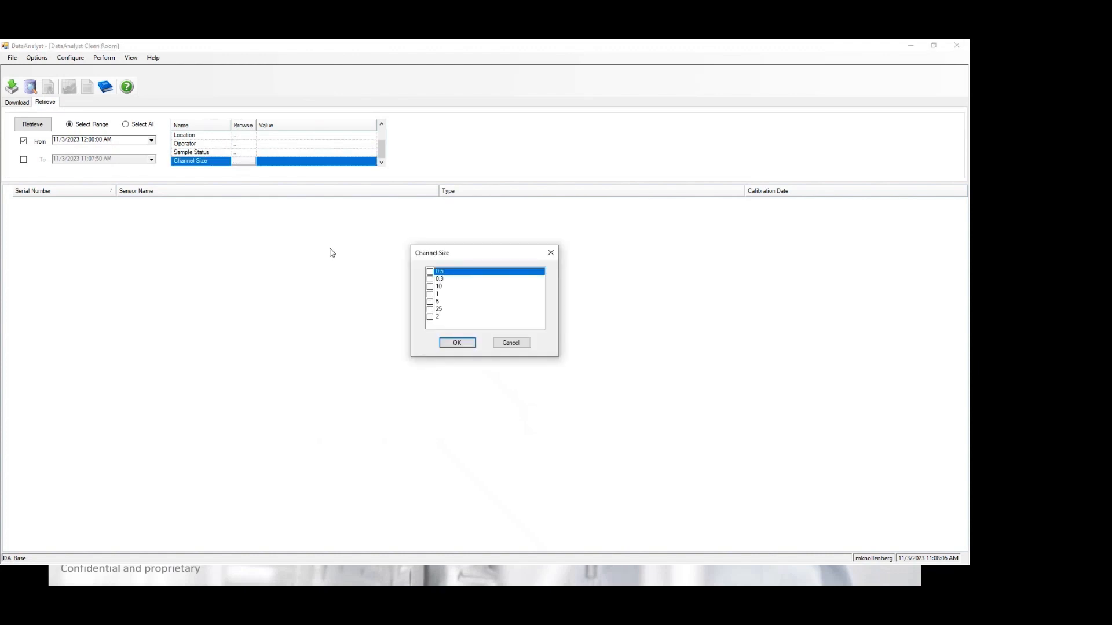
pyautogui.click(430, 272)
pyautogui.click(430, 302)
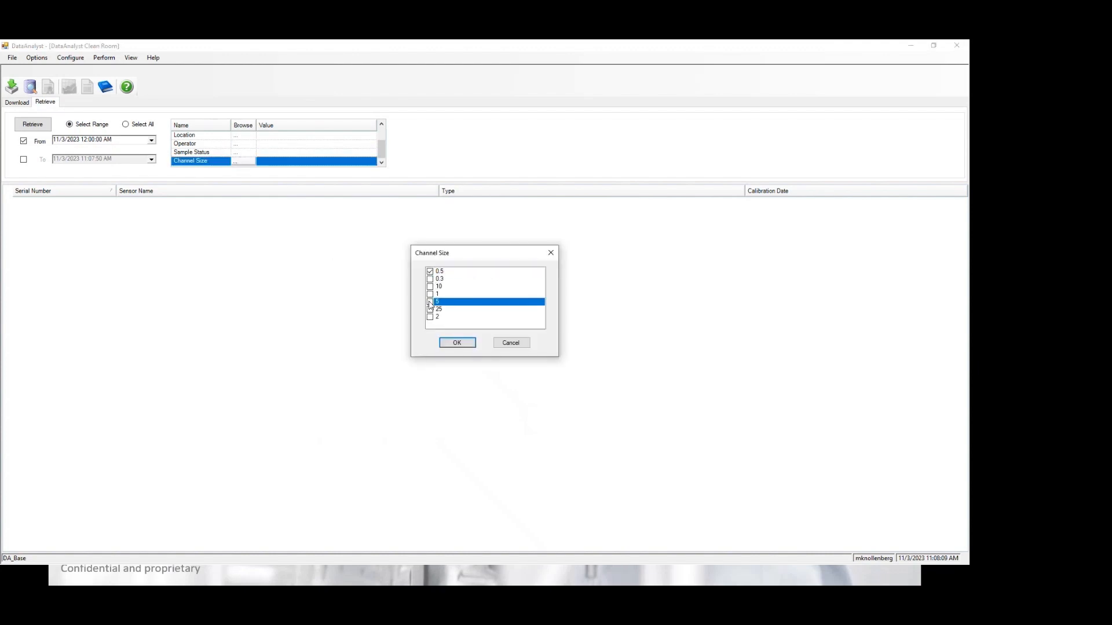
pyautogui.click(457, 342)
pyautogui.scroll(1, 284, 154)
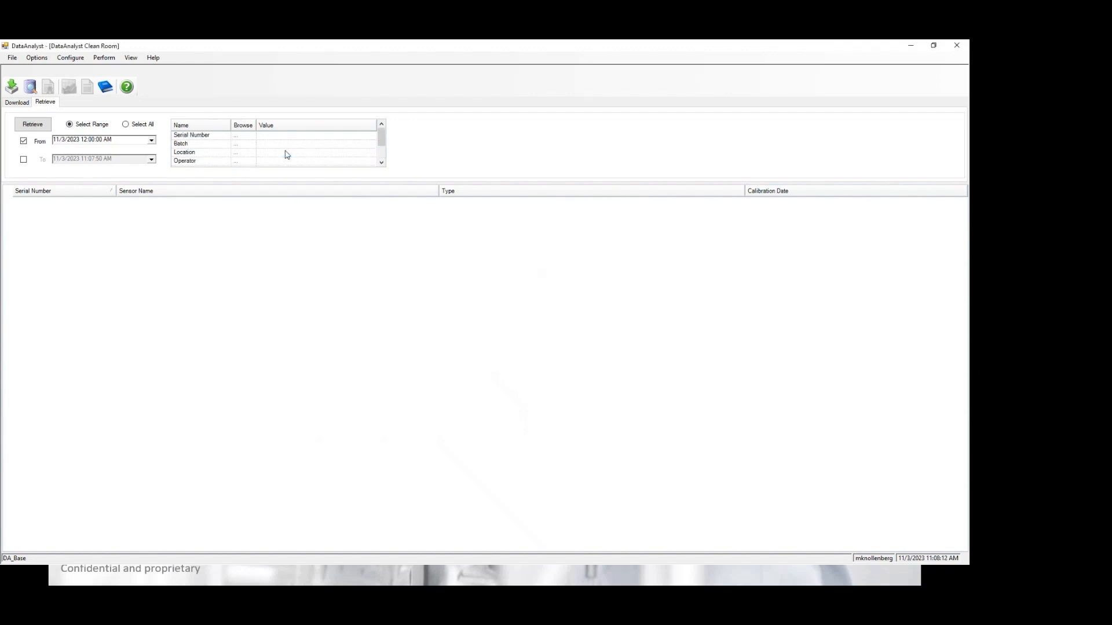
# Step: Tick PMS in the Location filter list
pyautogui.click(243, 153)
pyautogui.scroll(-5, 467, 312)
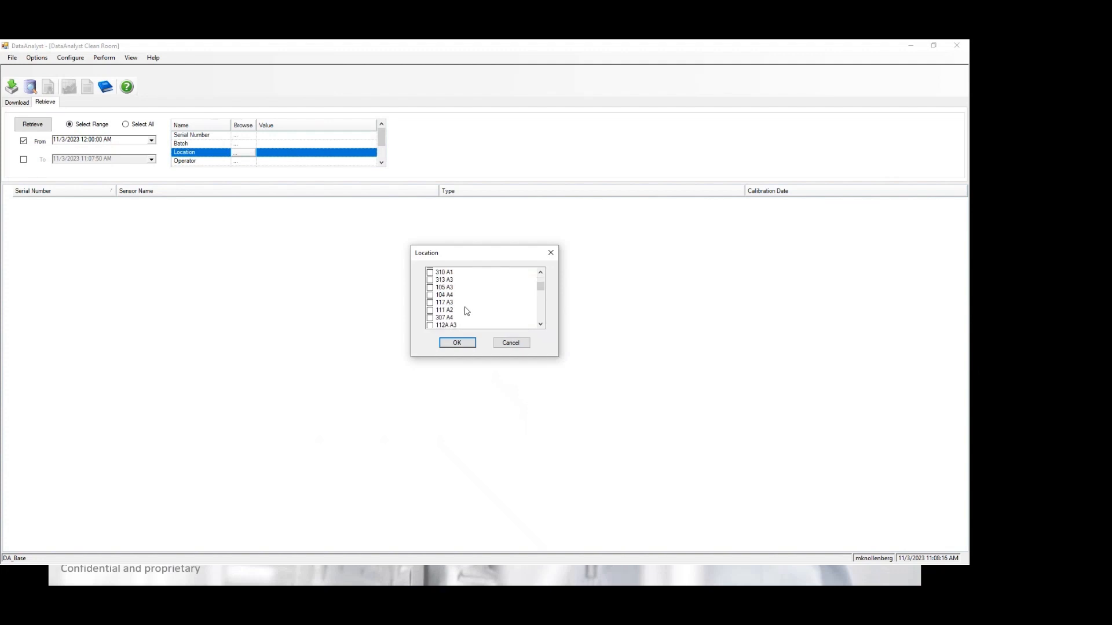
pyautogui.scroll(-5, 467, 312)
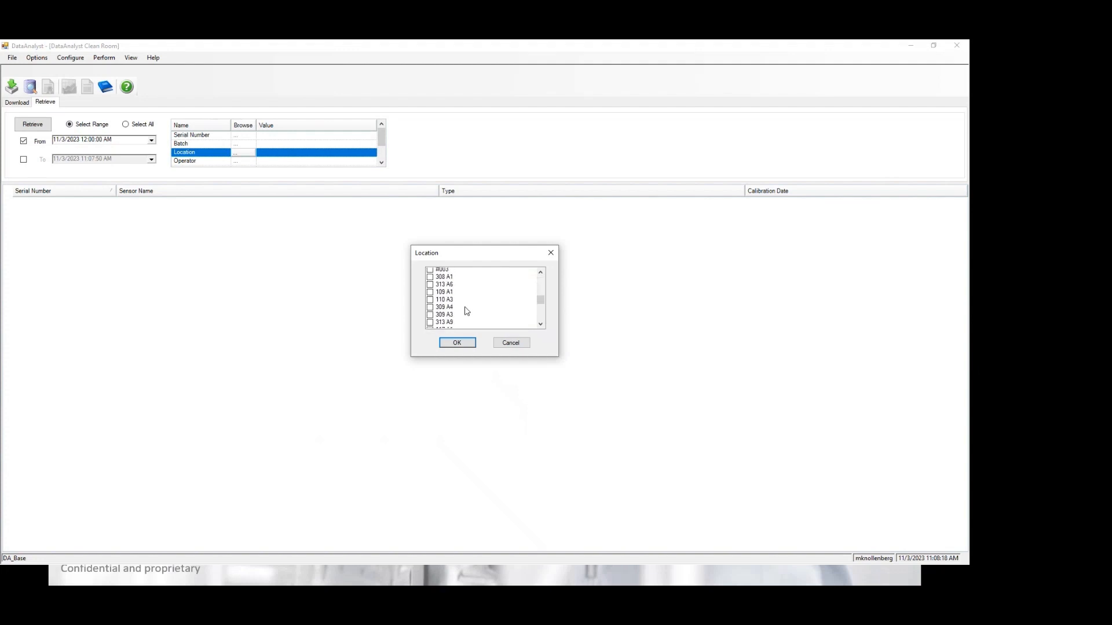
pyautogui.scroll(-5, 467, 312)
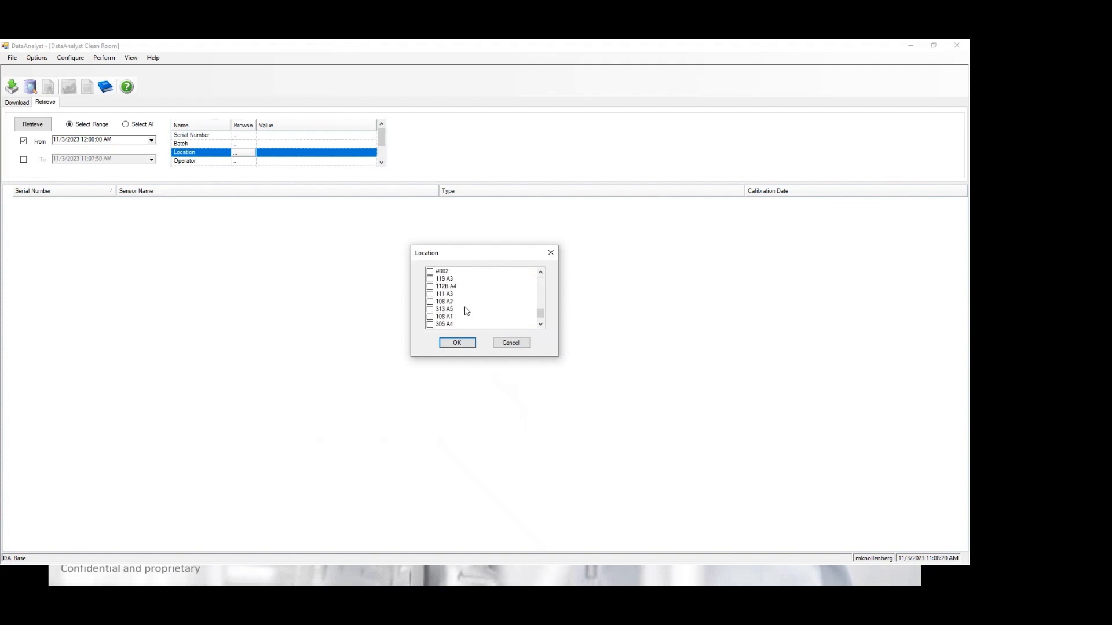
pyautogui.scroll(5, 468, 311)
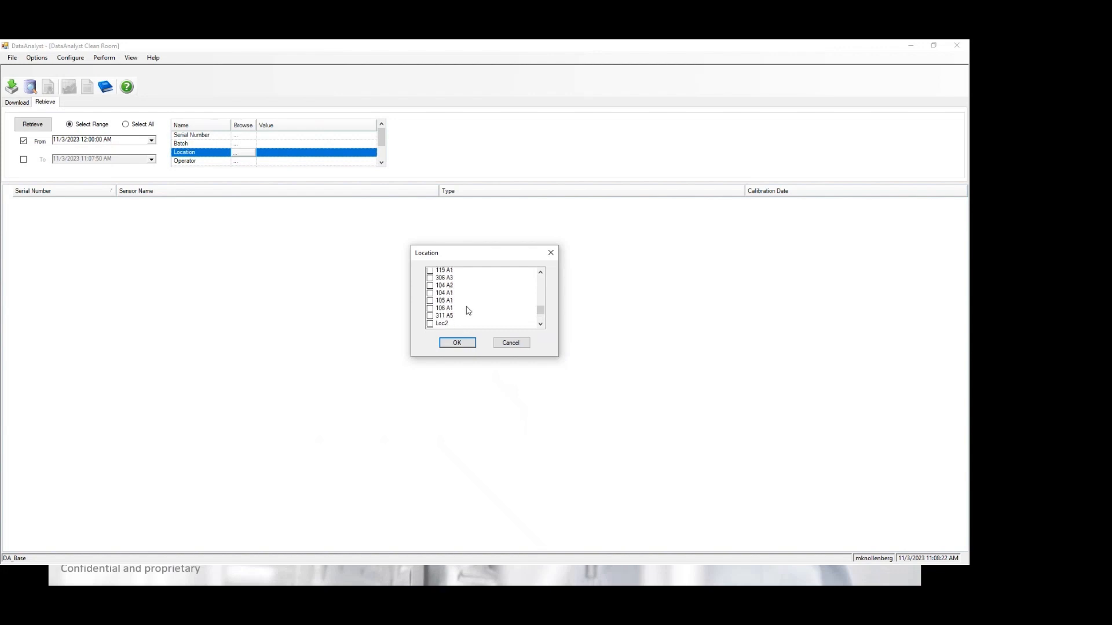
pyautogui.scroll(5, 468, 311)
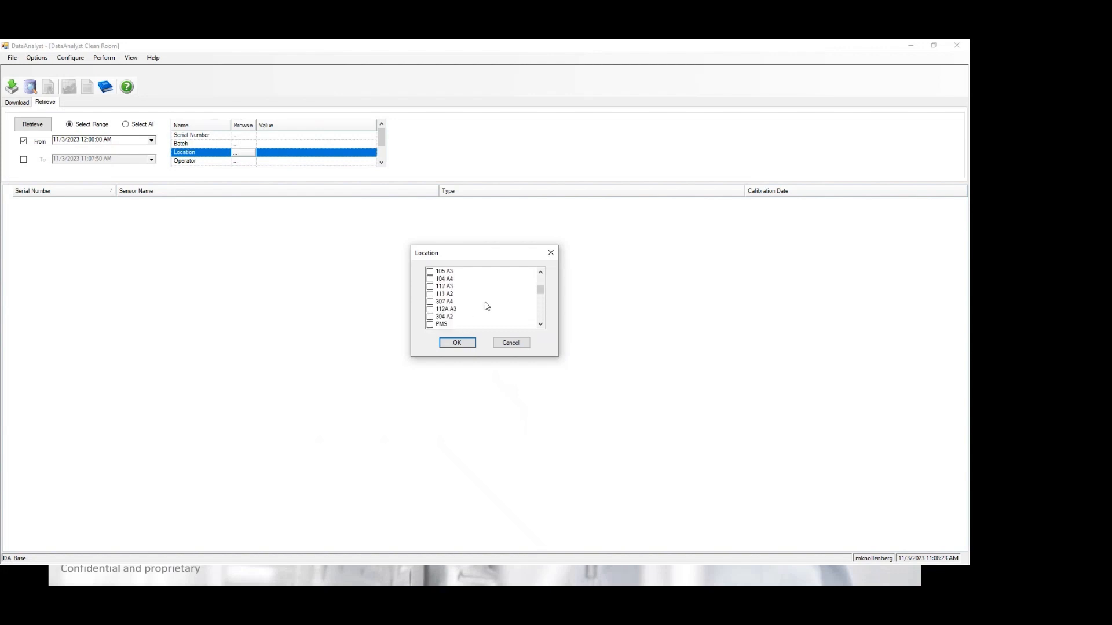
pyautogui.scroll(1, 528, 296)
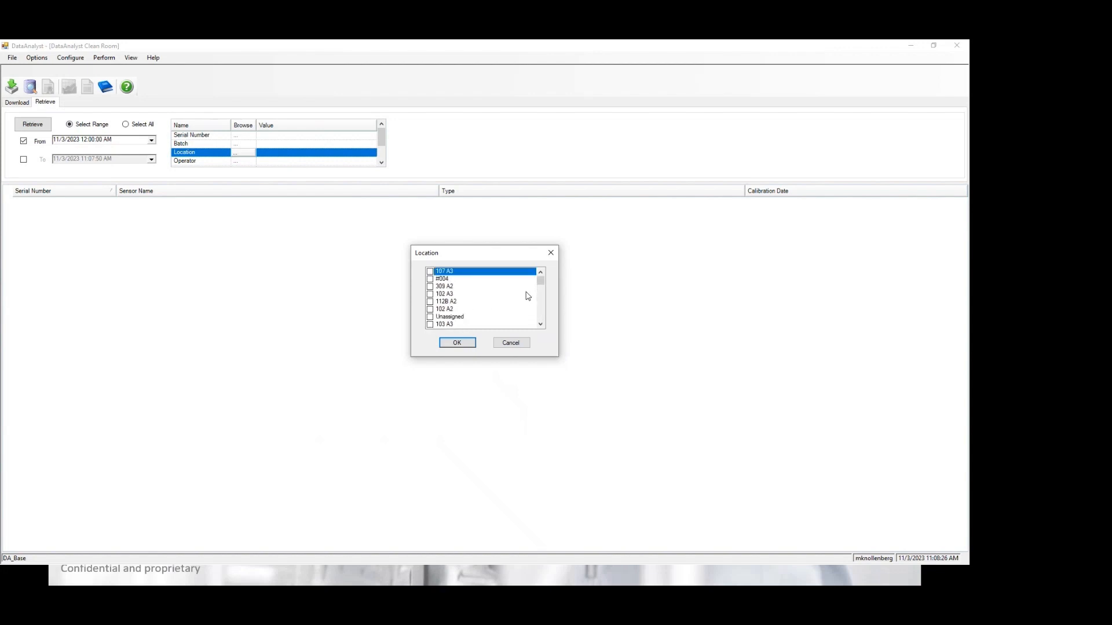
pyautogui.scroll(-5, 528, 297)
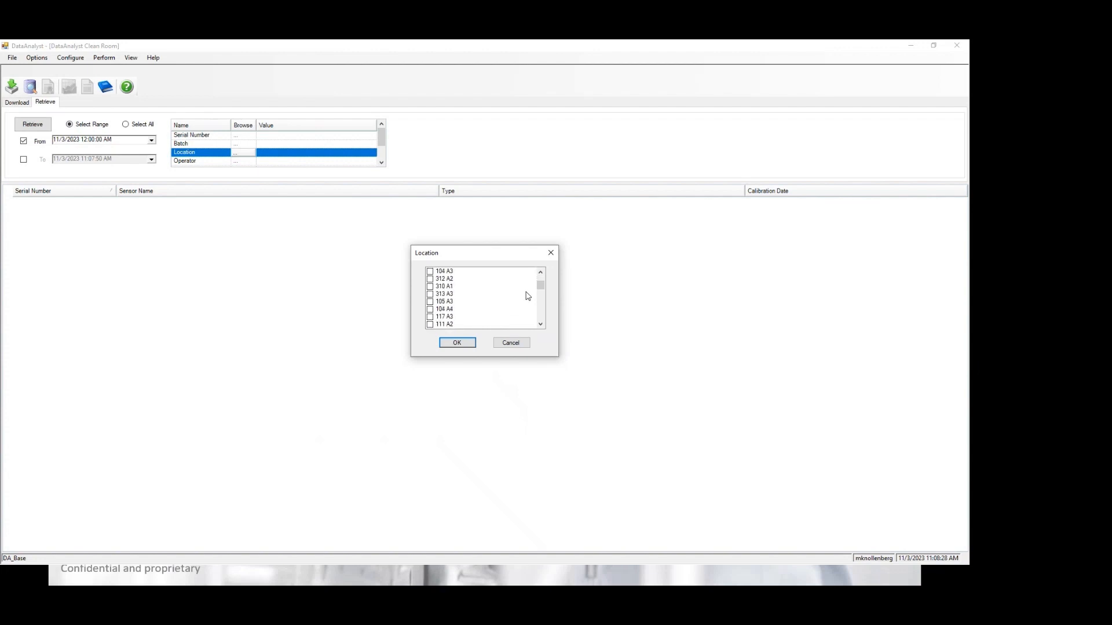
pyautogui.scroll(-2, 527, 296)
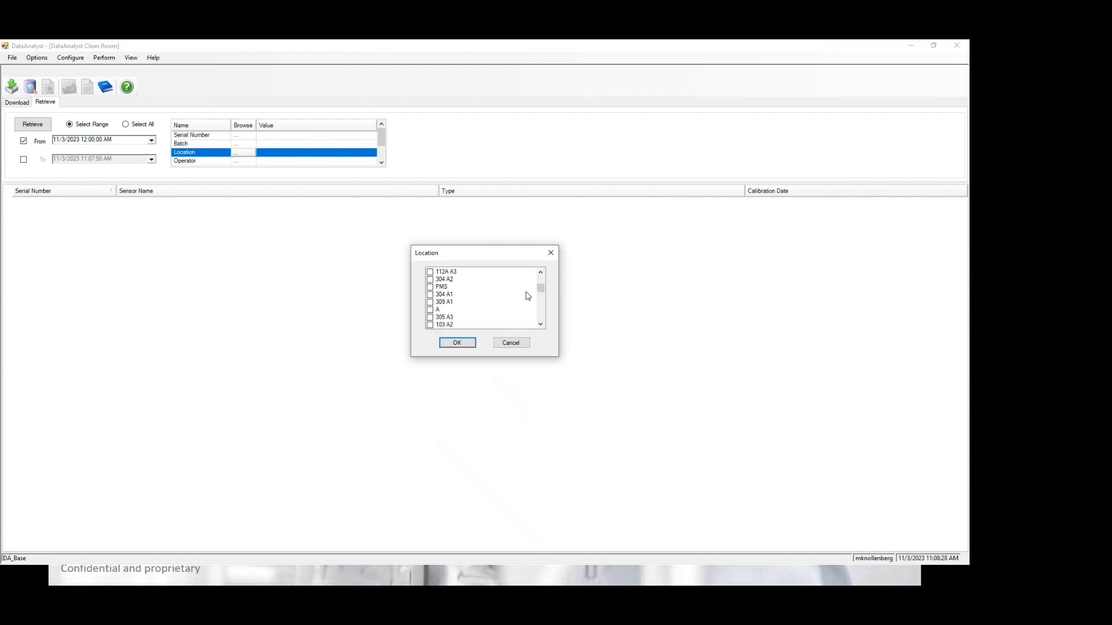
pyautogui.click(445, 287)
# Step: Confirm the PMS location, retrieve data for all dates, and expand sensor 163073
pyautogui.click(459, 342)
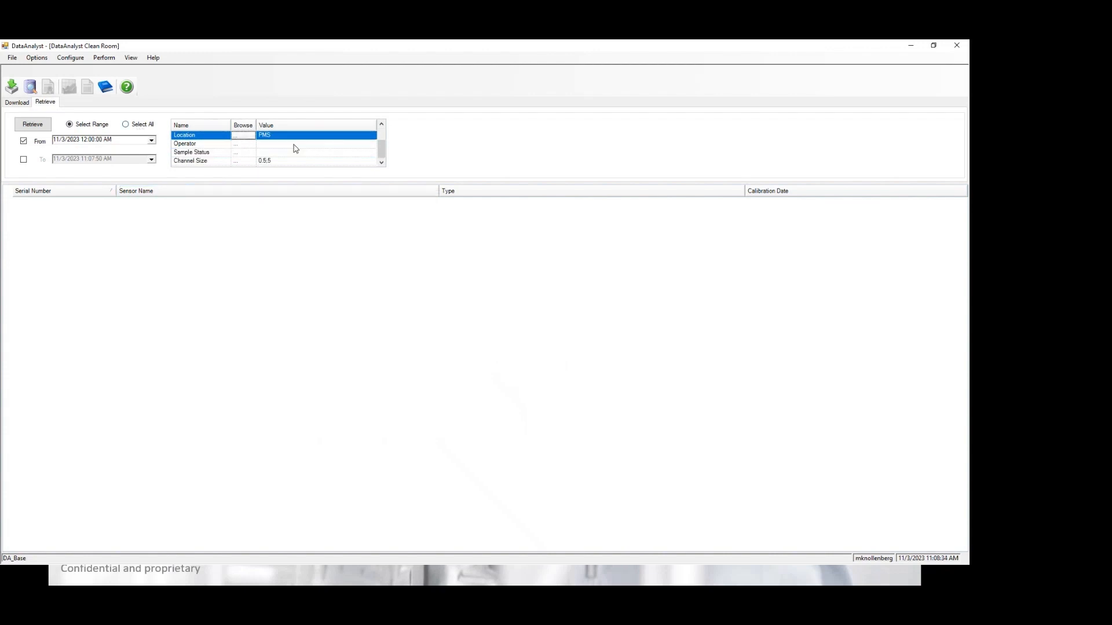
pyautogui.scroll(-1, 294, 148)
pyautogui.scroll(1, 203, 151)
pyautogui.scroll(-1, 204, 151)
pyautogui.click(152, 126)
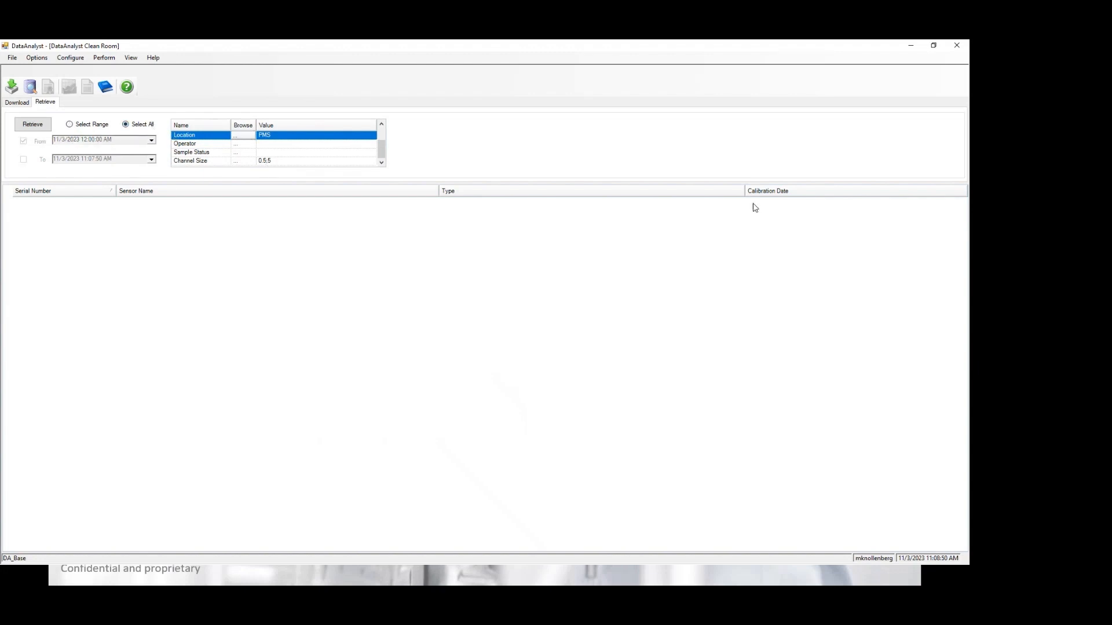
pyautogui.click(43, 128)
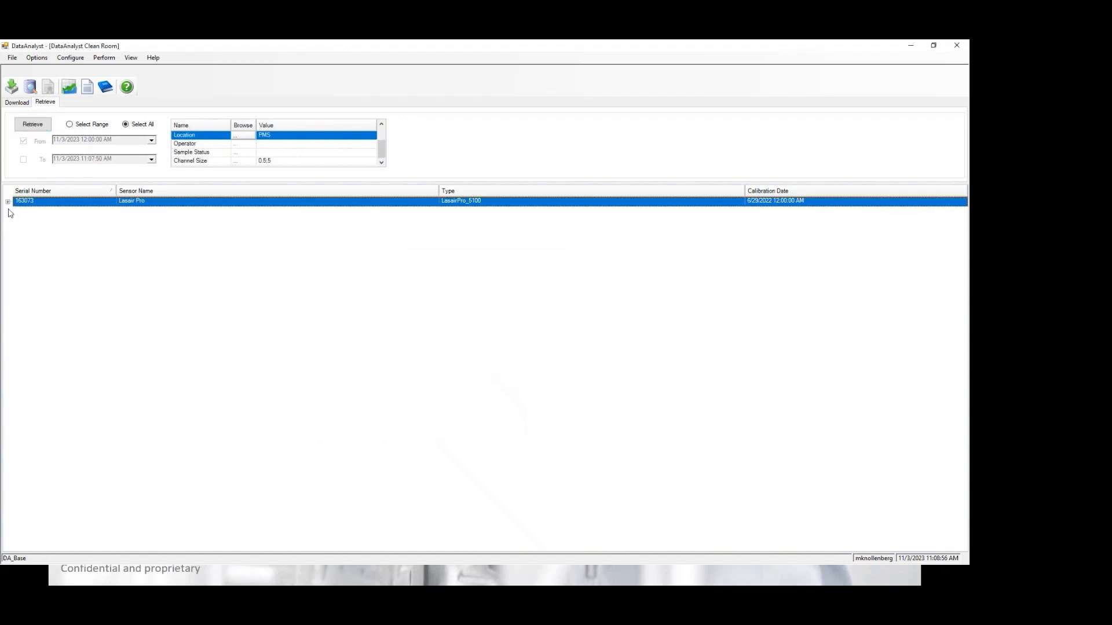
pyautogui.click(8, 202)
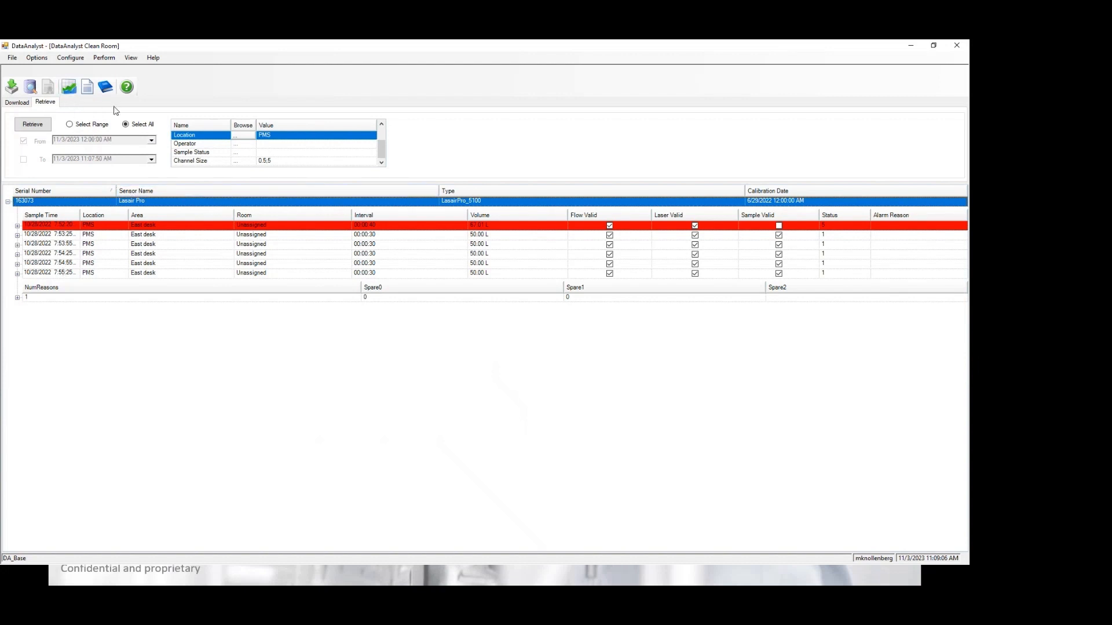
# Step: Open Reports maximized and refresh it with the Sample Average Data report type
pyautogui.click(86, 92)
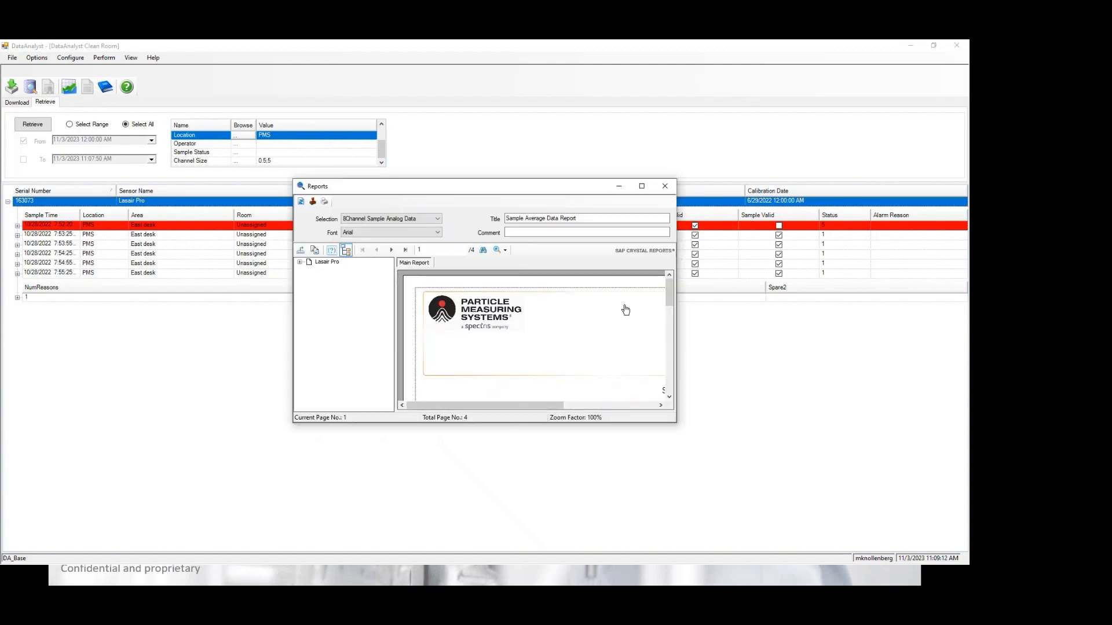
pyautogui.click(642, 186)
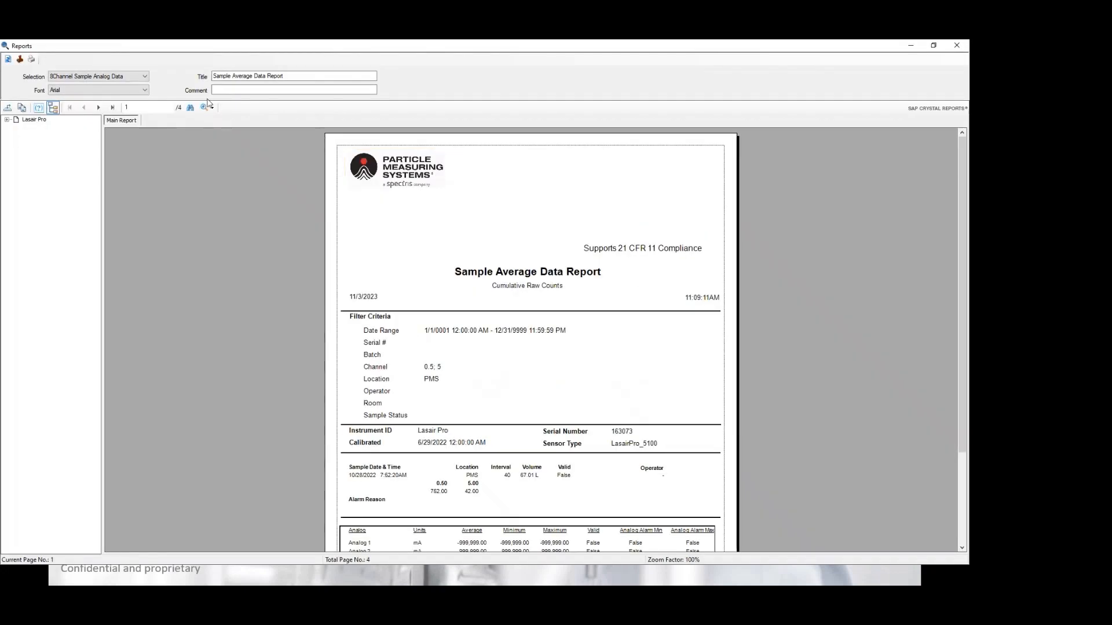
pyautogui.click(145, 78)
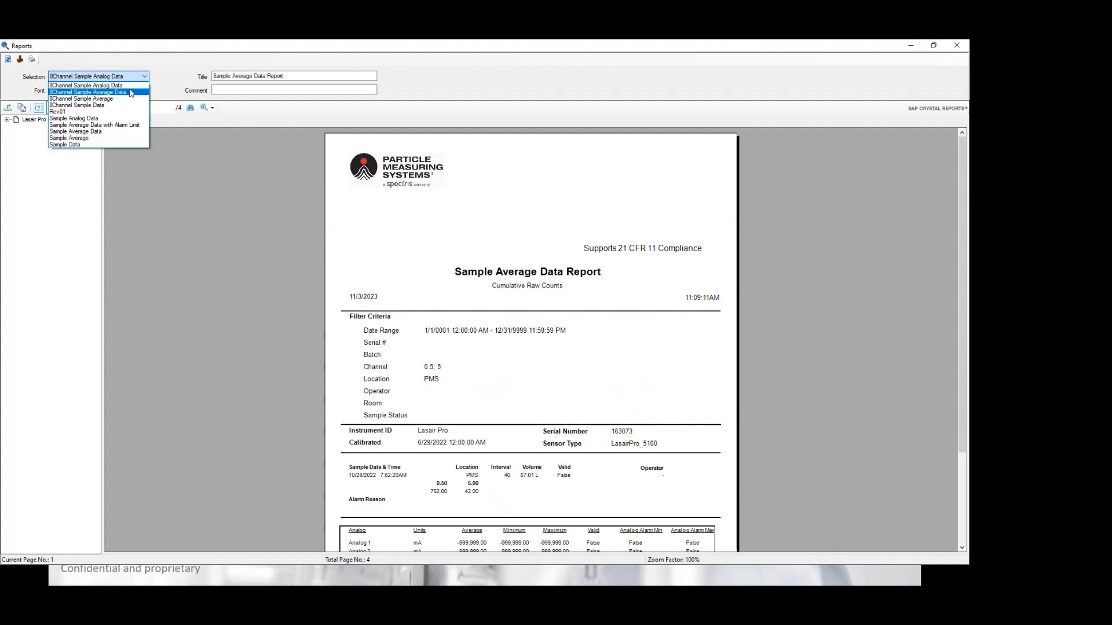
pyautogui.click(130, 99)
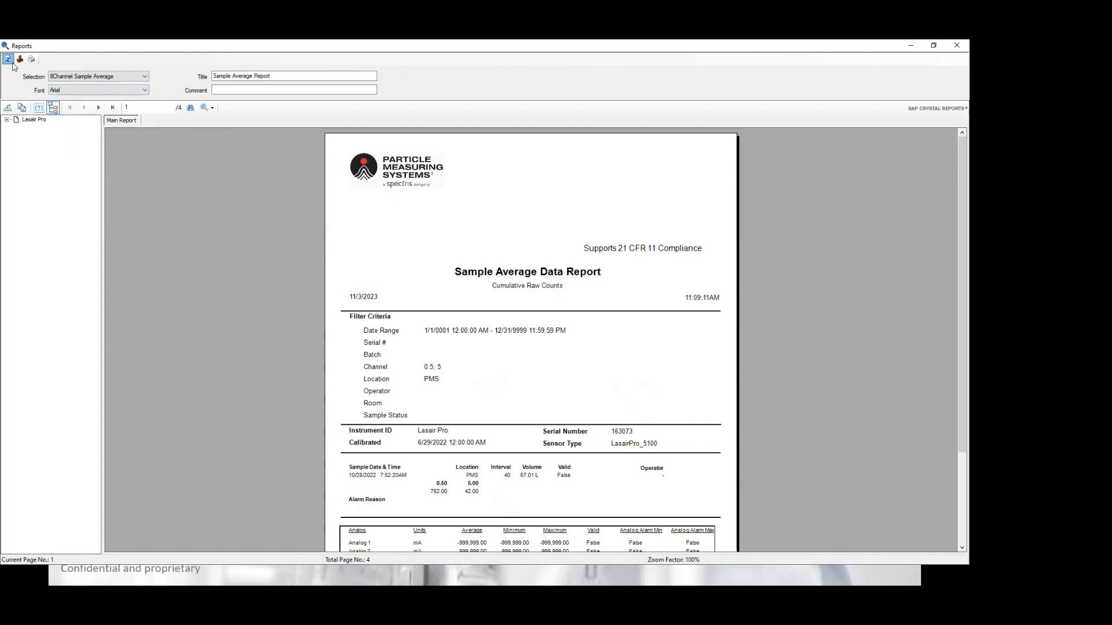
pyautogui.scroll(-3, 502, 439)
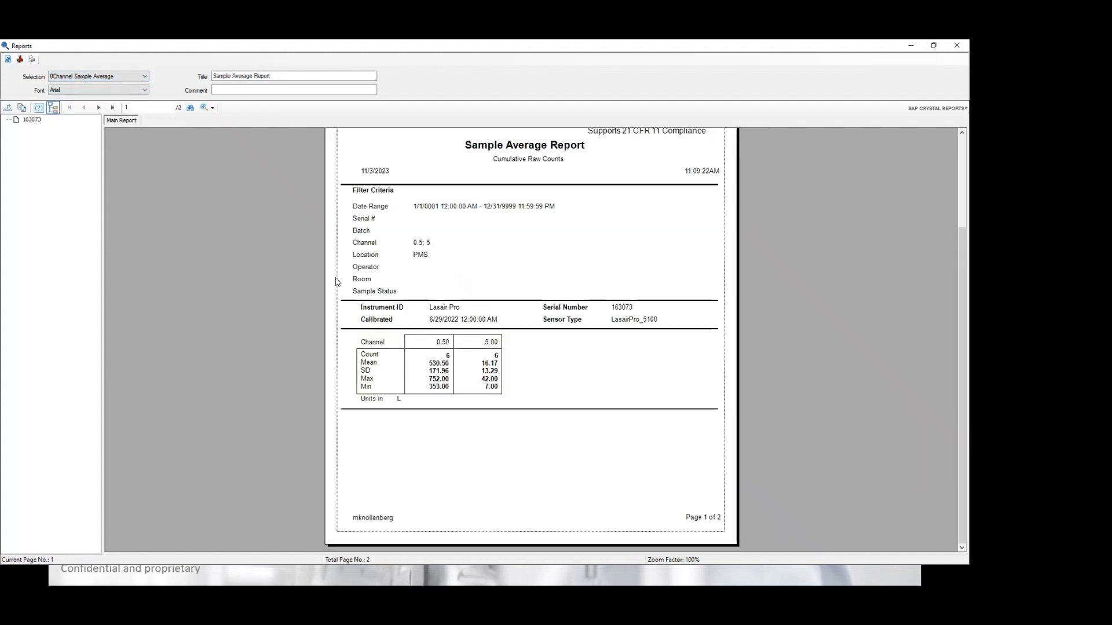
pyautogui.click(142, 77)
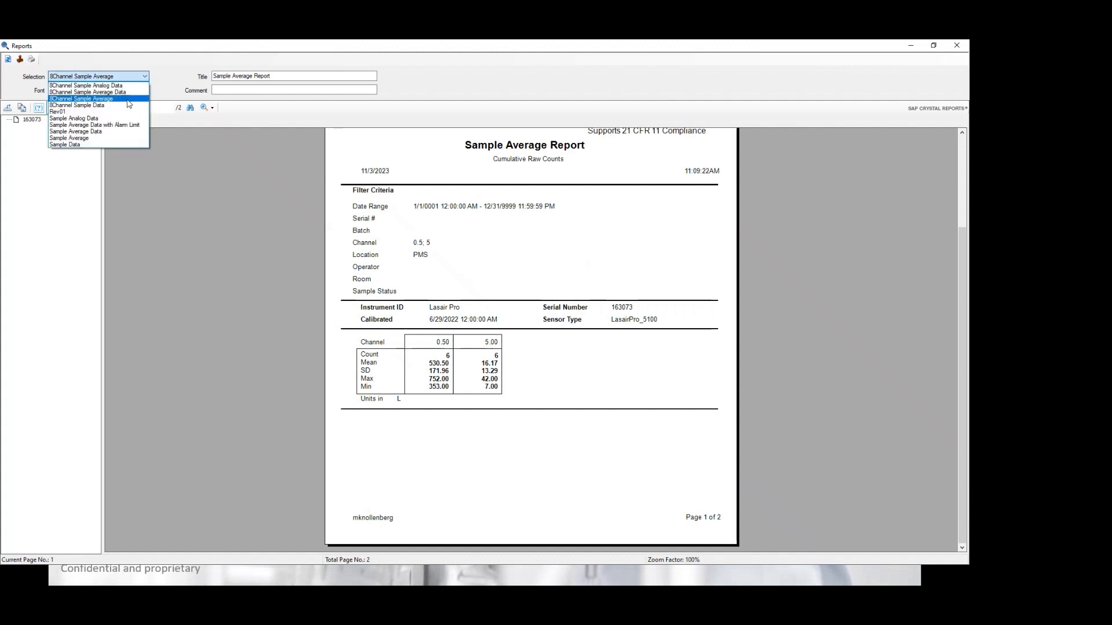
pyautogui.click(120, 137)
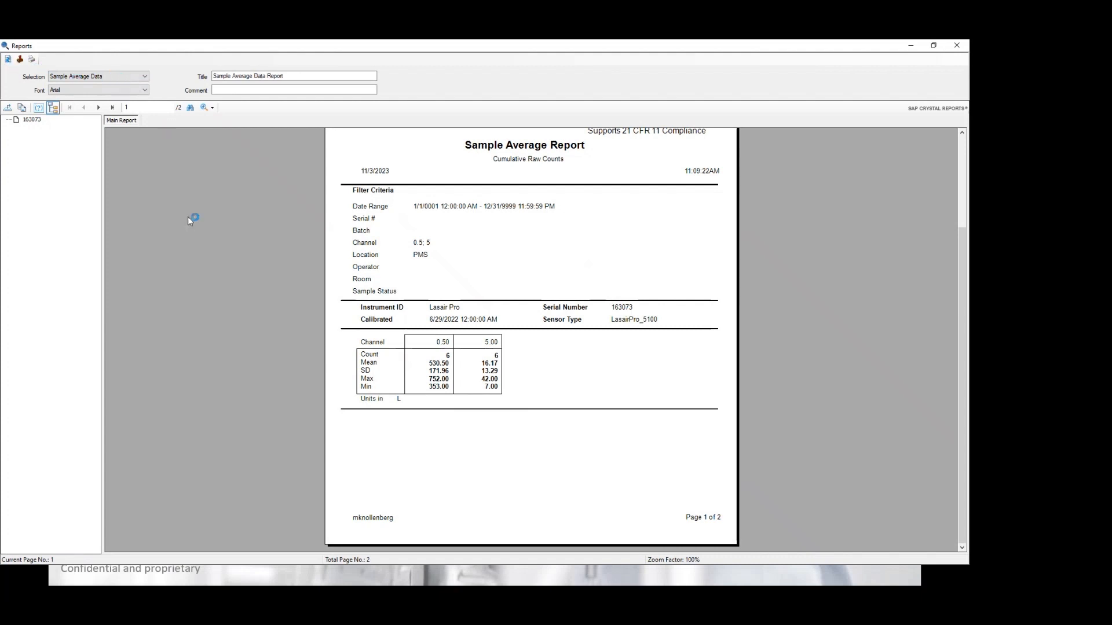
pyautogui.click(8, 59)
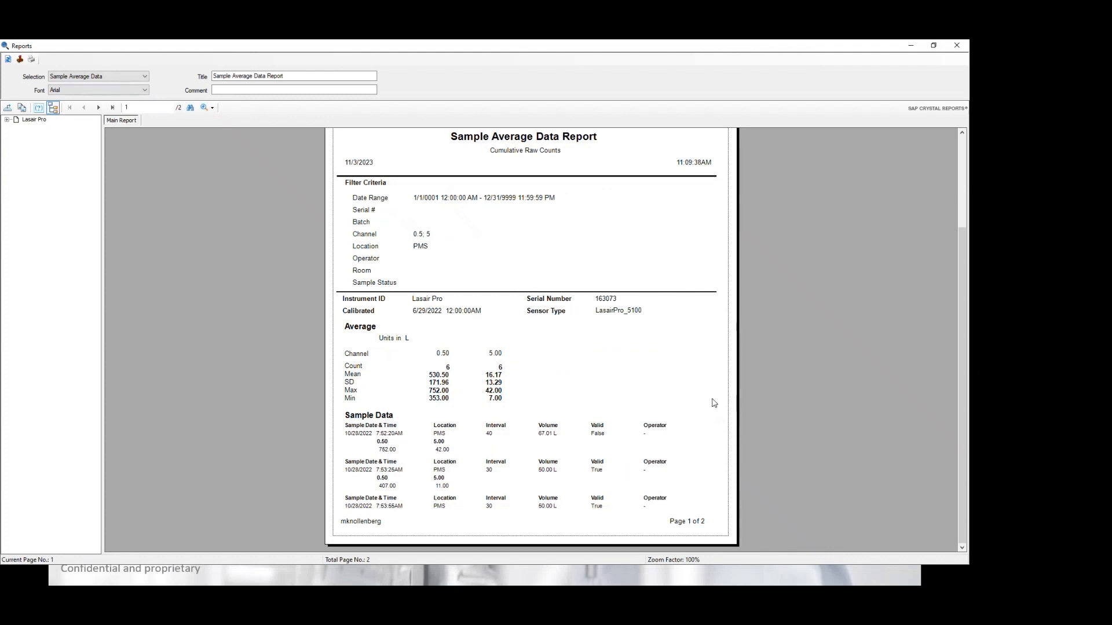
# Step: Approve the report from its last page and view the approval entry on page 2
pyautogui.click(445, 382)
pyautogui.click(556, 385)
pyautogui.click(112, 107)
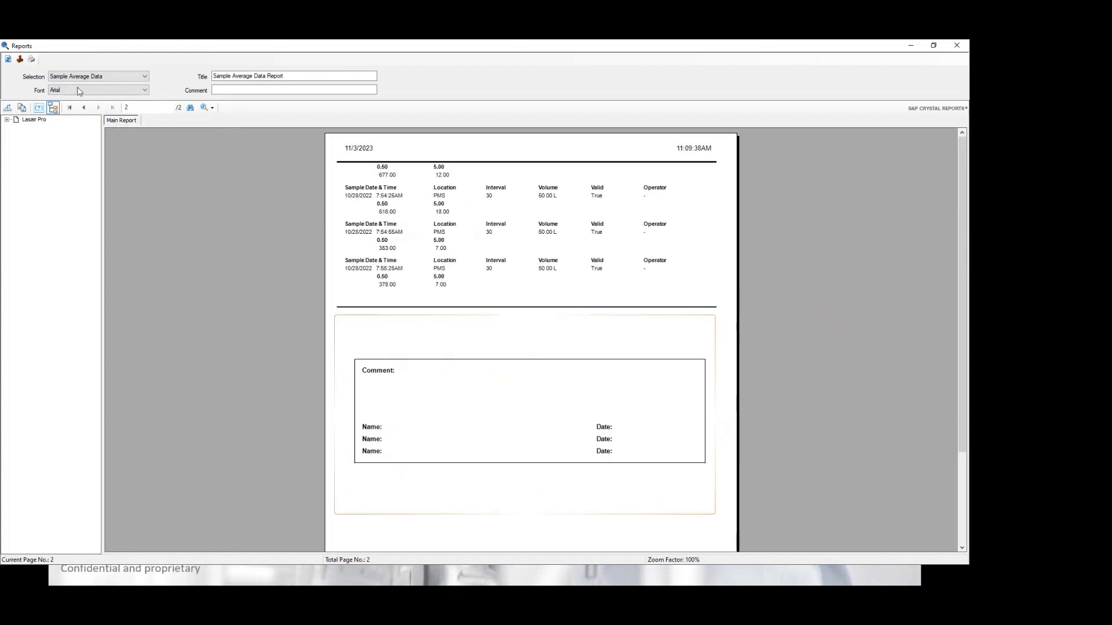
pyautogui.click(19, 59)
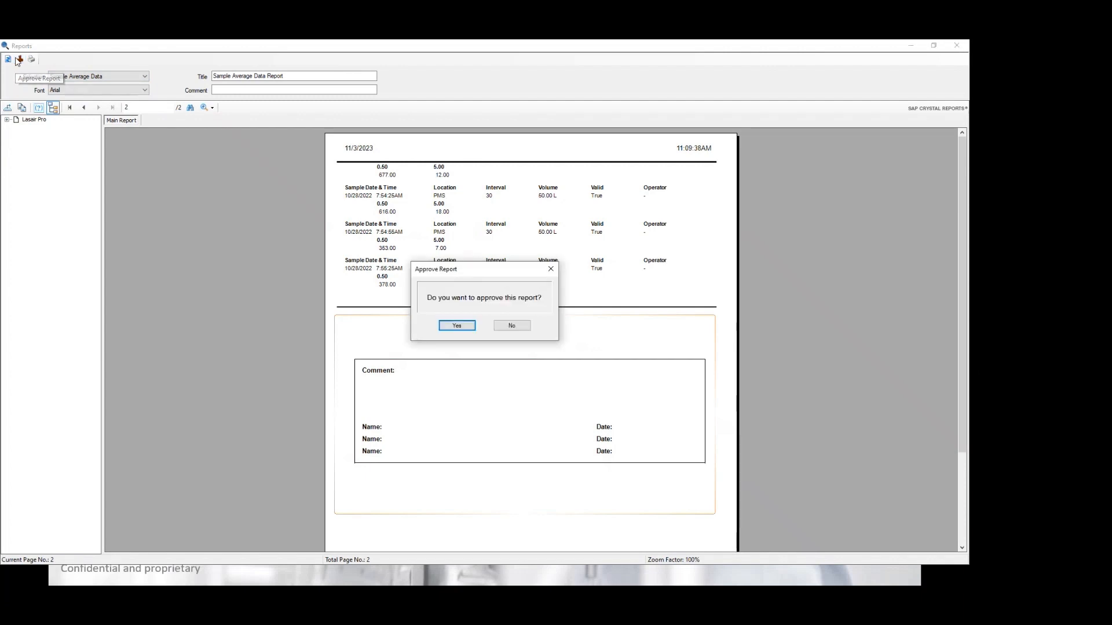
pyautogui.click(463, 326)
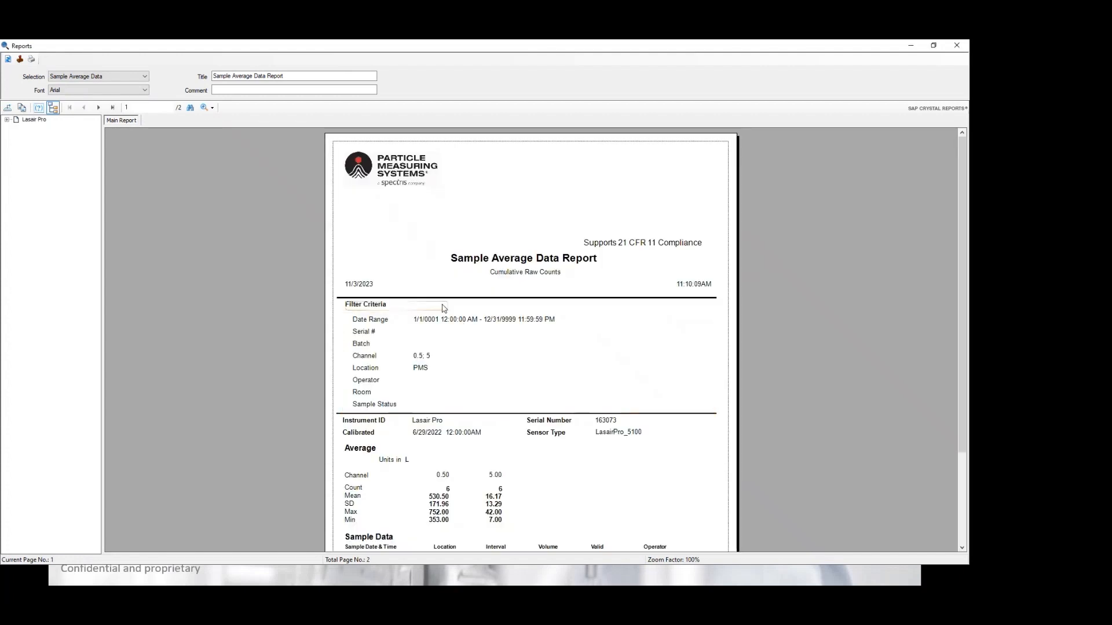
pyautogui.click(113, 107)
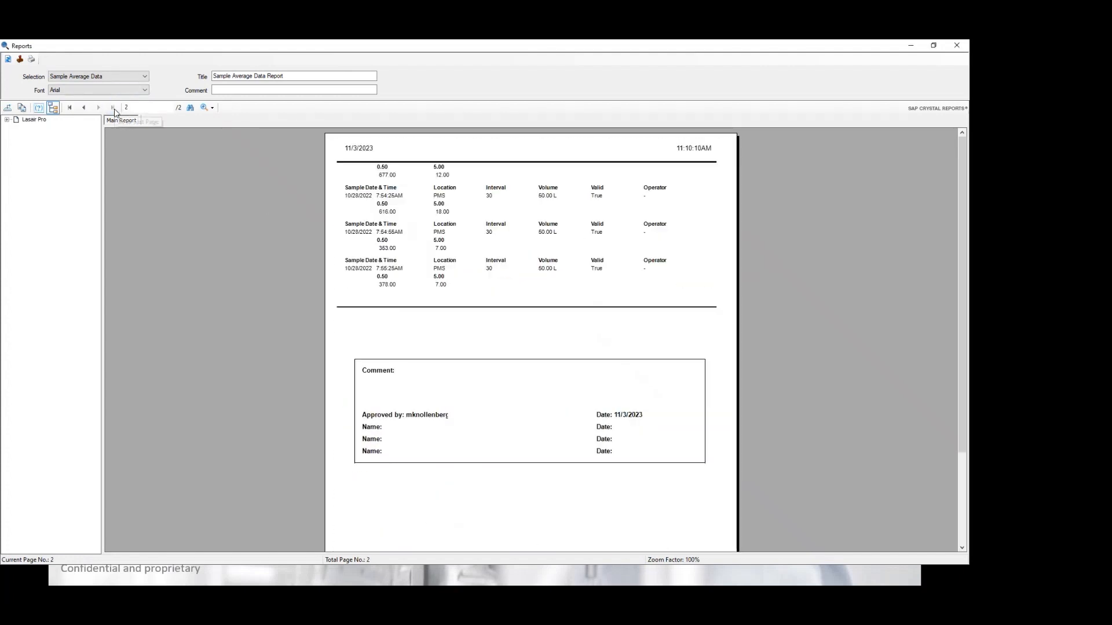
pyautogui.scroll(-3, 414, 336)
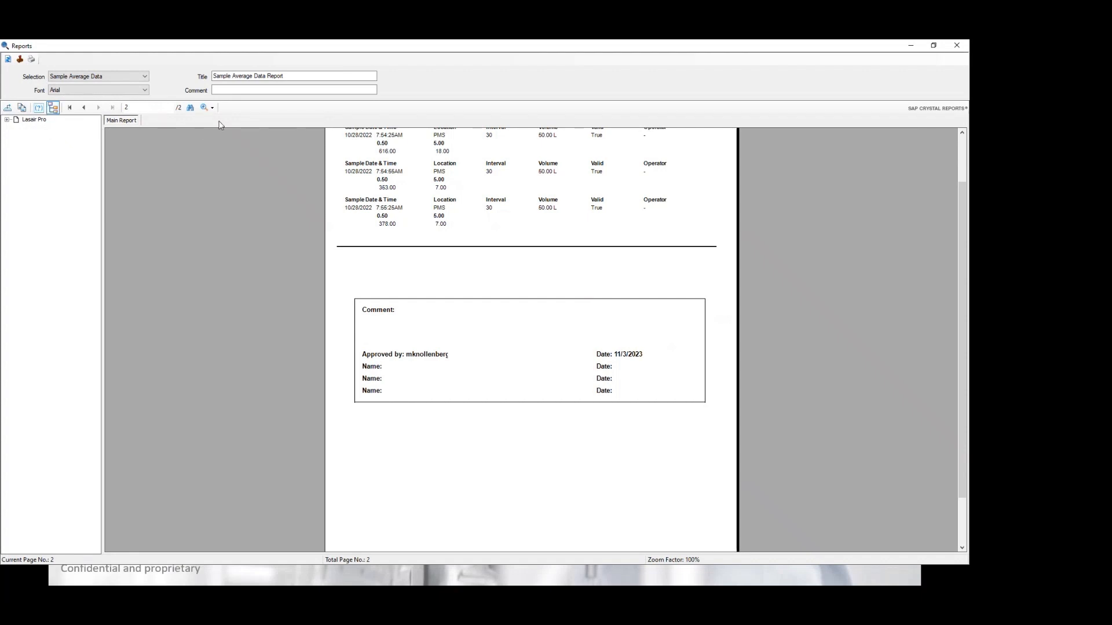
# Step: Enter the comment 'This is a test', refresh the report, and check page 2
pyautogui.click(239, 89)
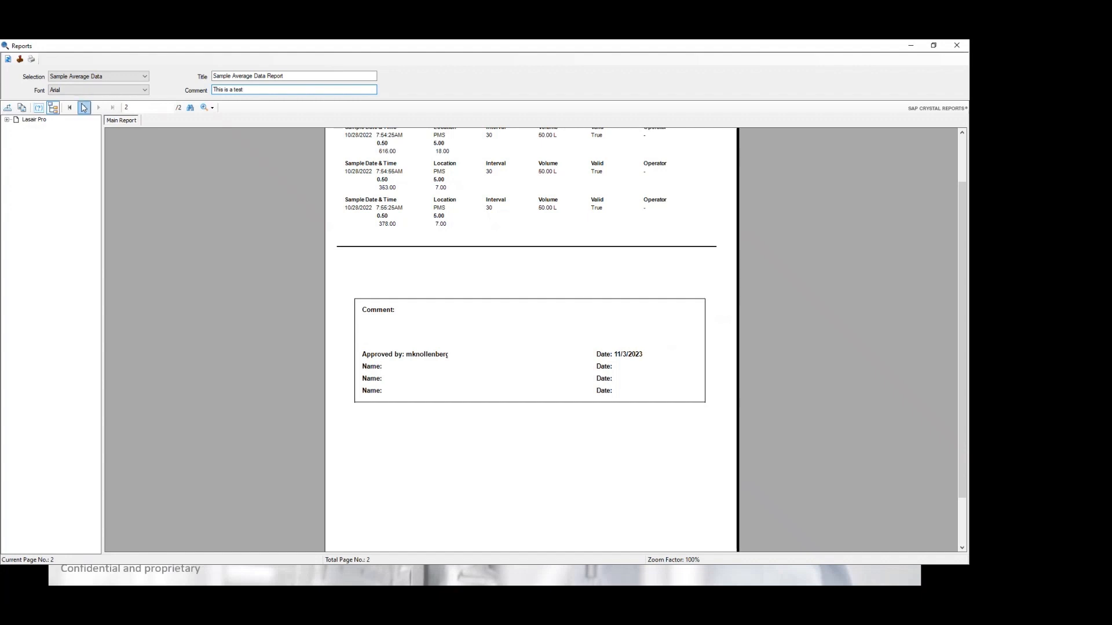
pyautogui.click(8, 60)
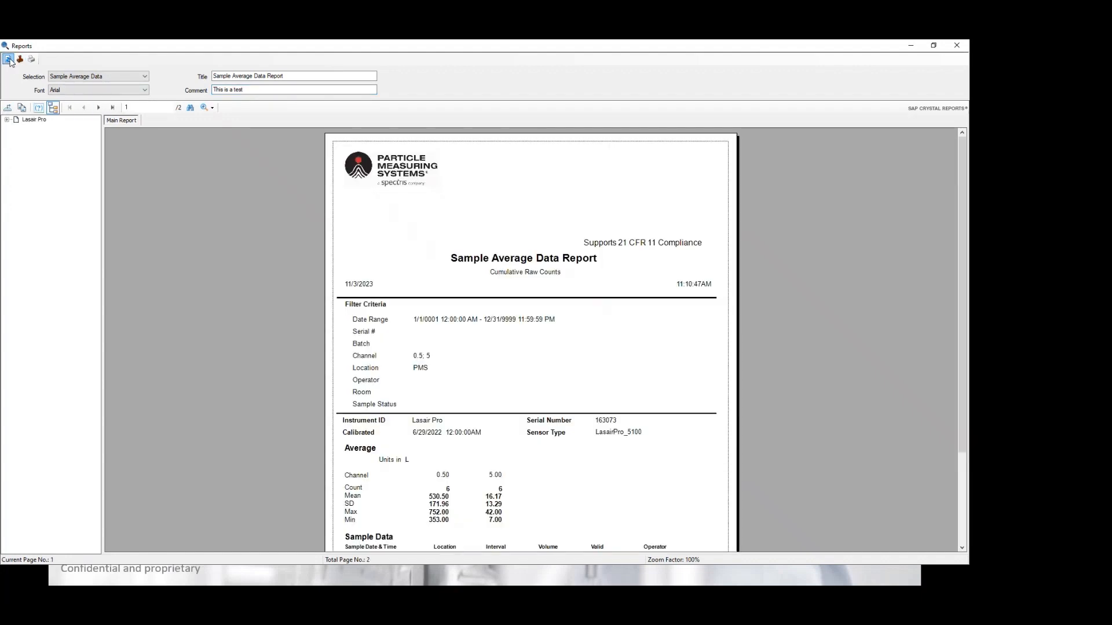
pyautogui.scroll(-2, 256, 184)
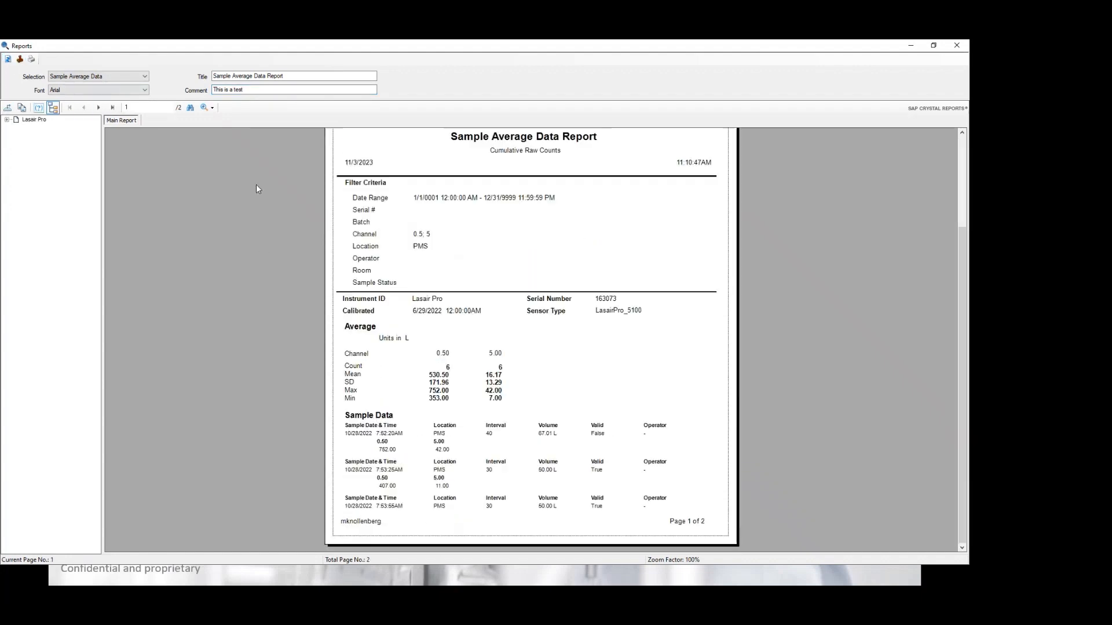
pyautogui.click(98, 107)
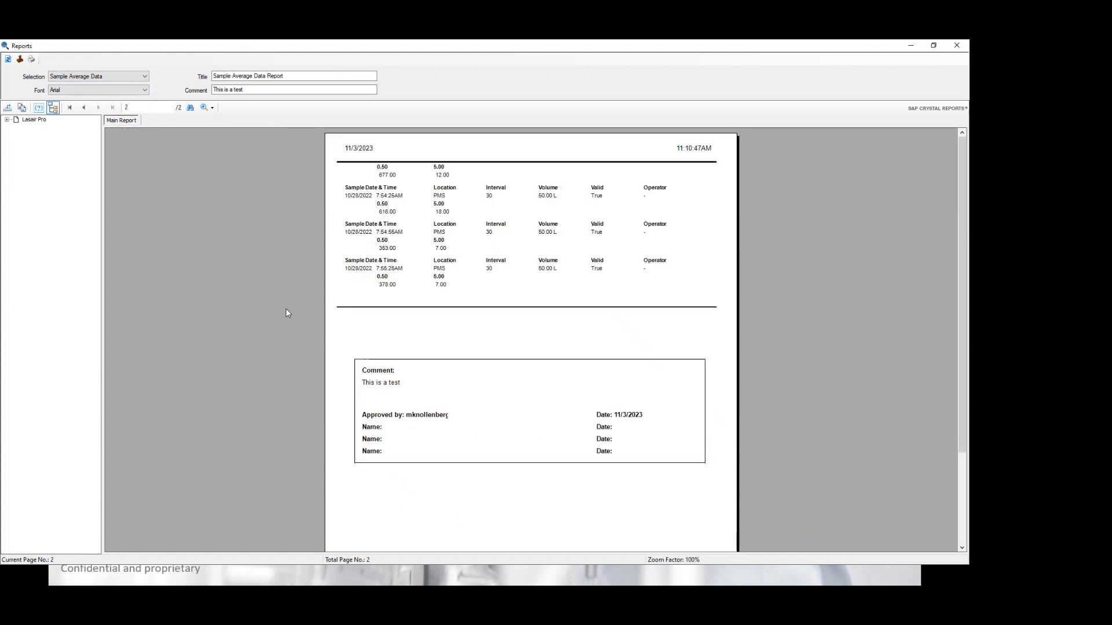